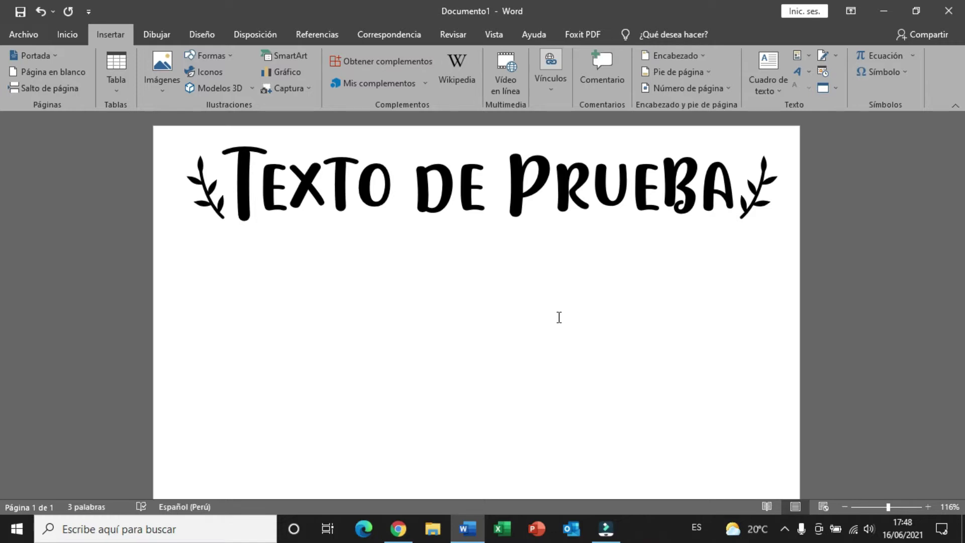
Paste the Flotta DaFont screenshot and move it up just below the 'Texto de Prueba' heading.
key(ctrl+v)
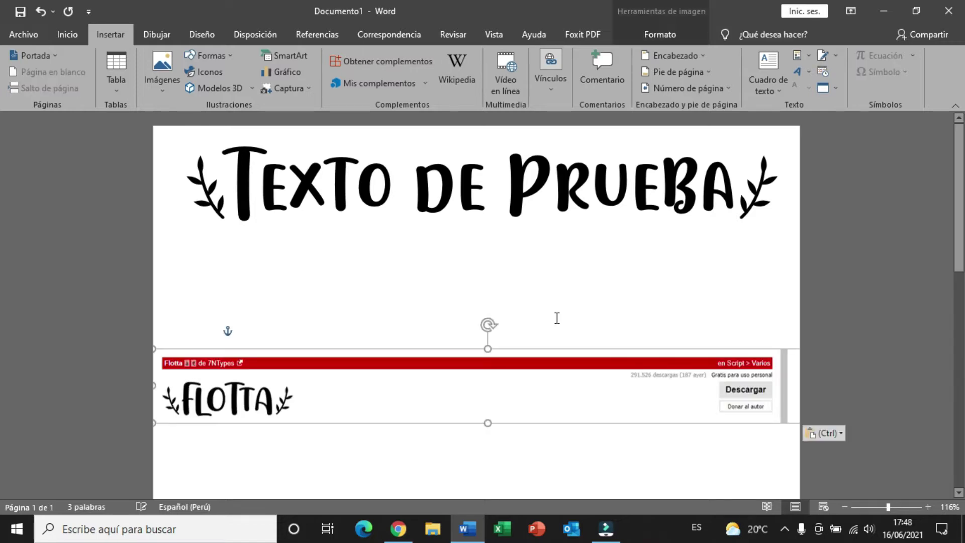
drag(549, 342, 550, 301)
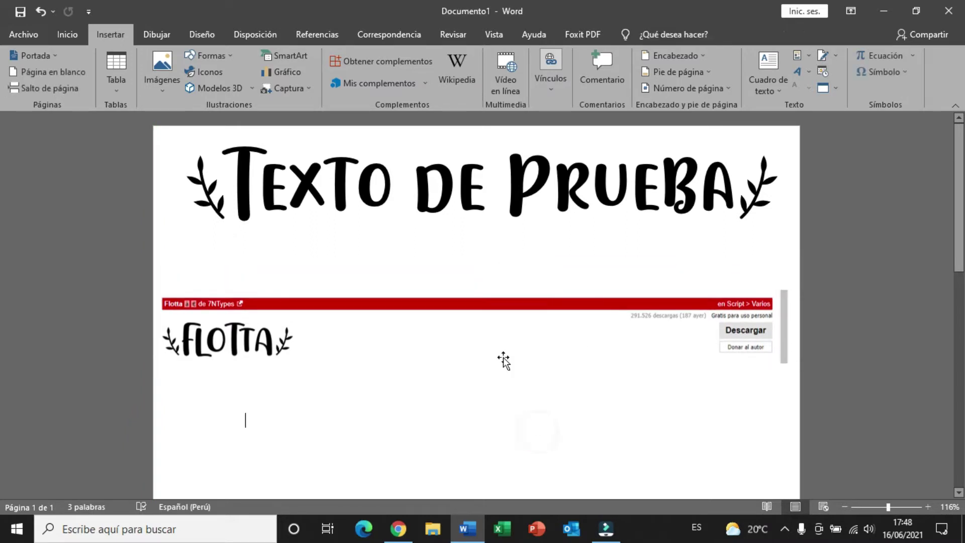
drag(493, 327, 491, 293)
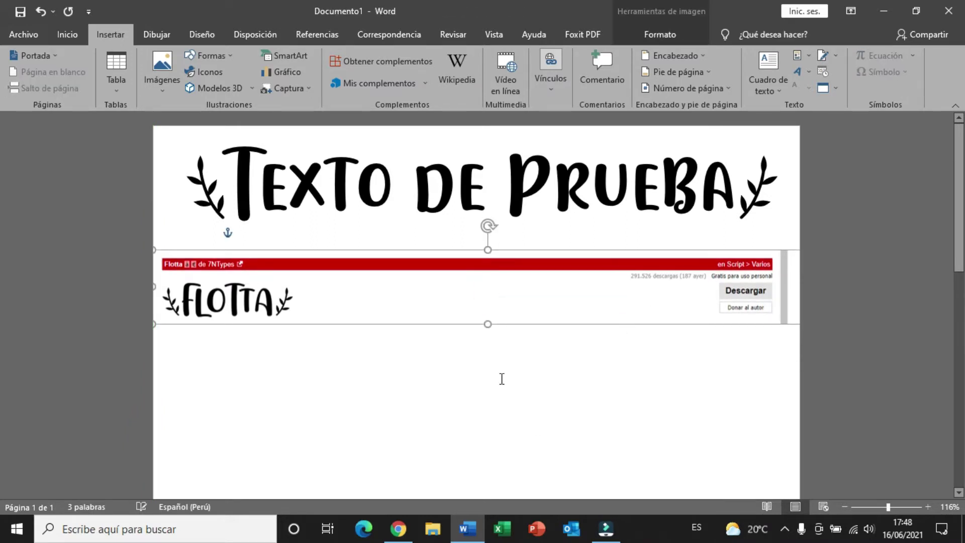
Draw a text box below the Flotta screenshot and type a sample name in it.
click(500, 378)
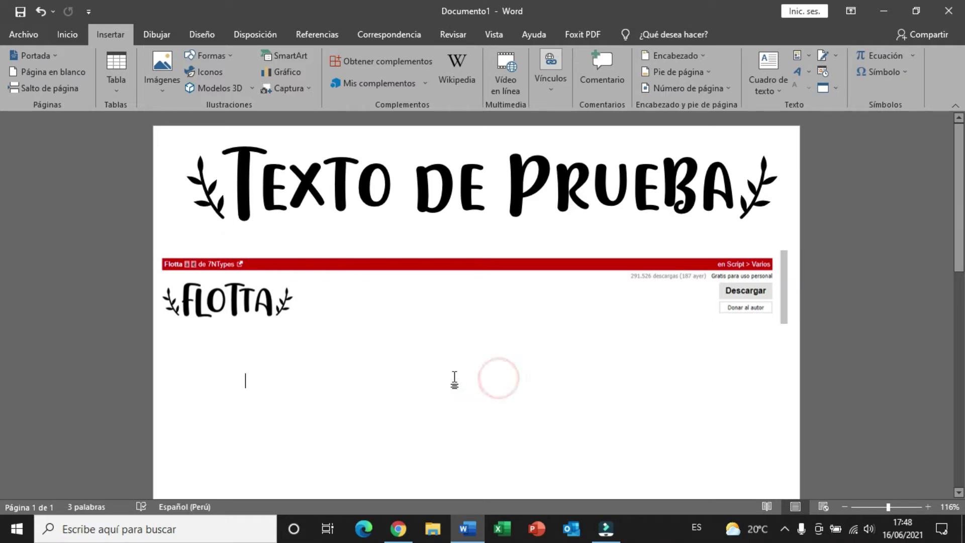
click(208, 56)
click(199, 88)
mouse_move(265, 355)
mouse_down()
mouse_move(518, 408)
mouse_move(572, 436)
mouse_up()
click(423, 407)
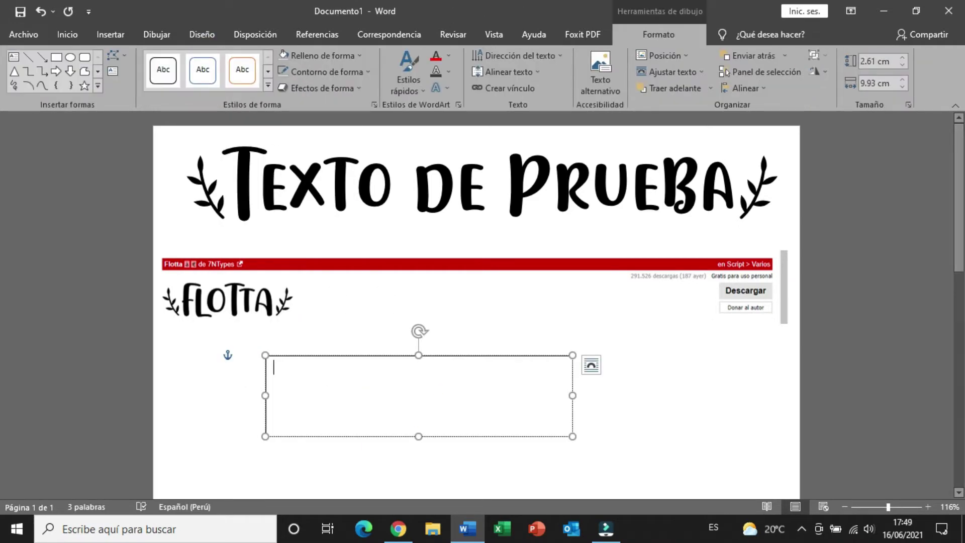
text(Silvia)
Enlarge the name to size 72, stretch the box to fit, and apply the FLOTTA font.
triple_click(342, 384)
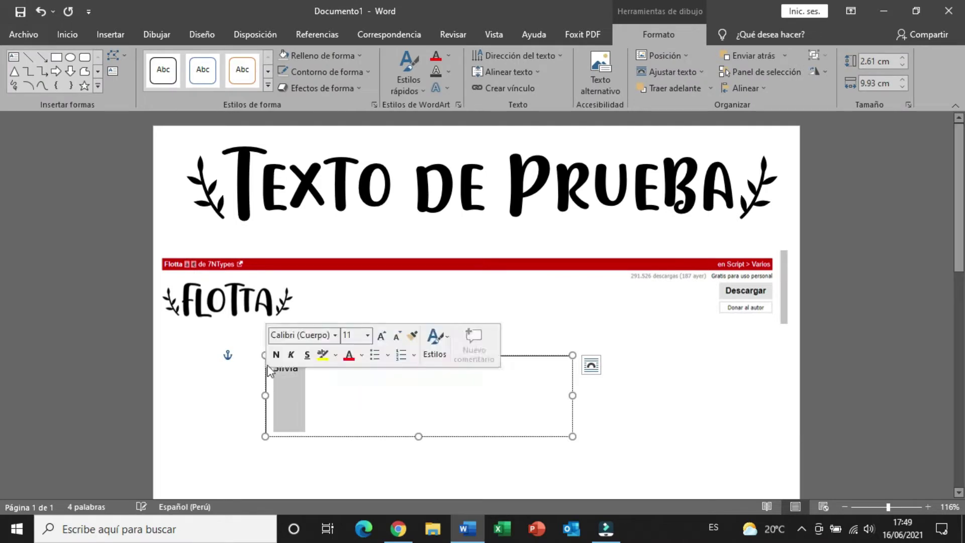
click(67, 35)
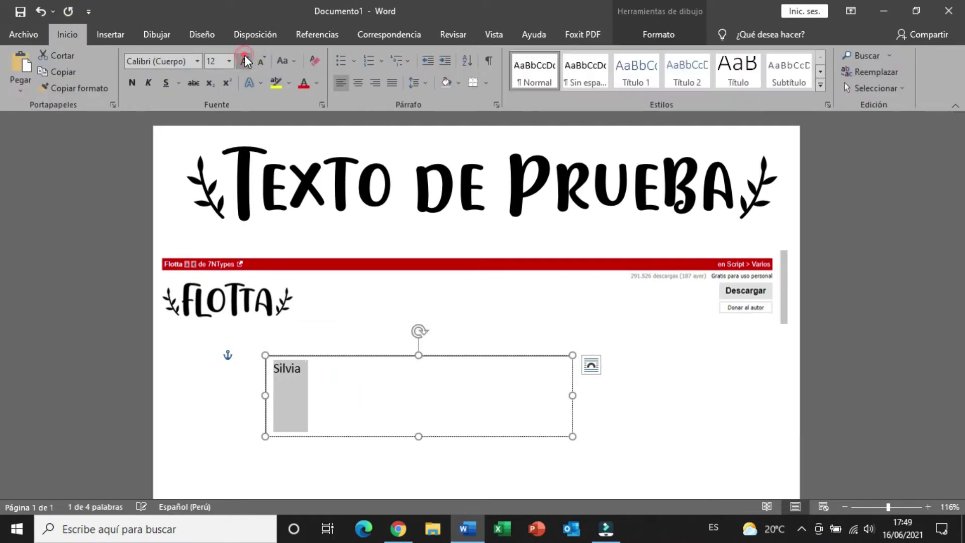
click(246, 61)
click(246, 61)
click(246, 61)
click(246, 61)
click(246, 60)
click(246, 61)
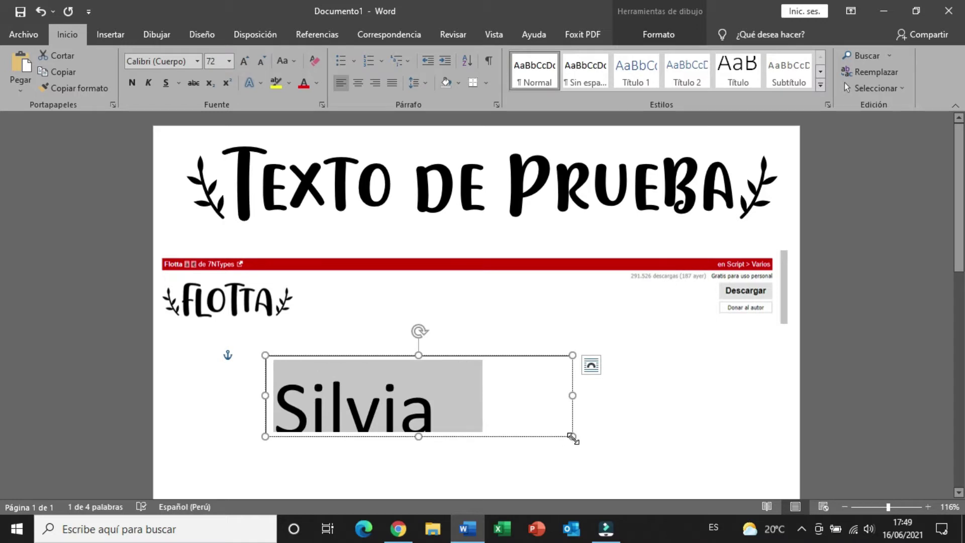
drag(573, 436, 581, 458)
drag(460, 412, 241, 419)
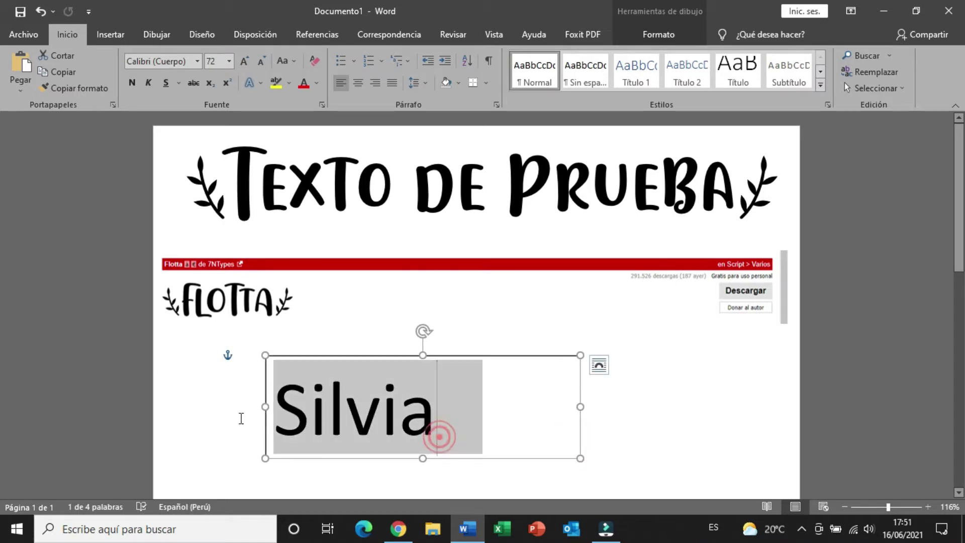
click(197, 61)
click(161, 160)
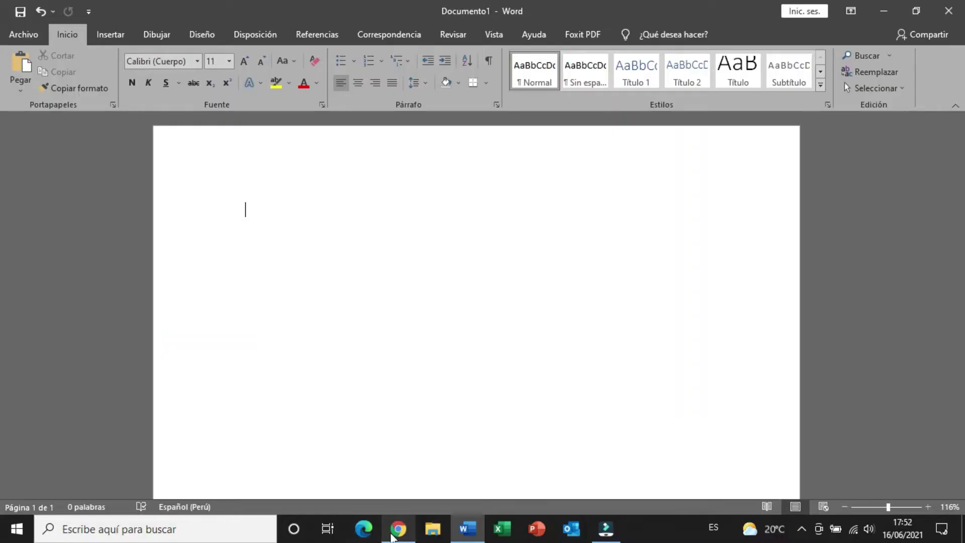
In Chrome, search Google for dafont and open the DaFont website.
click(397, 529)
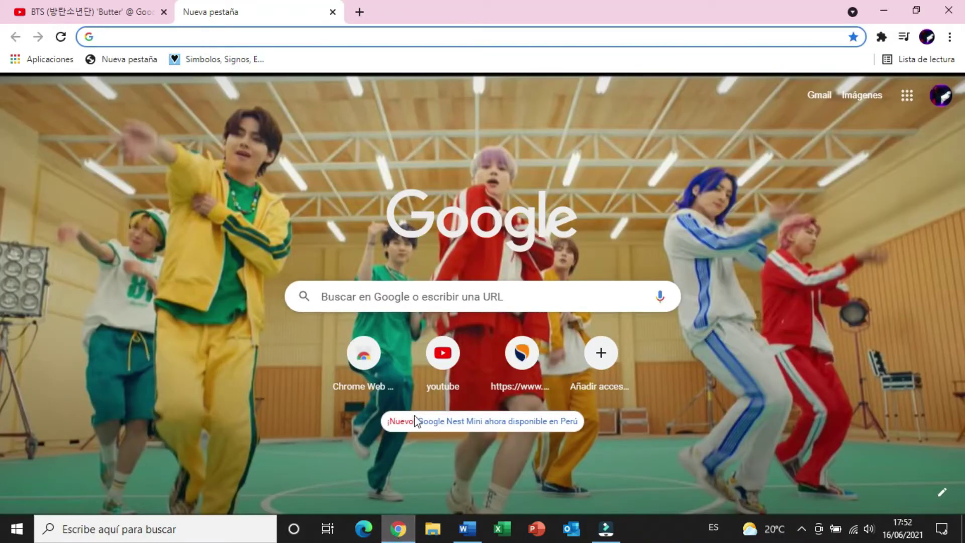
click(403, 299)
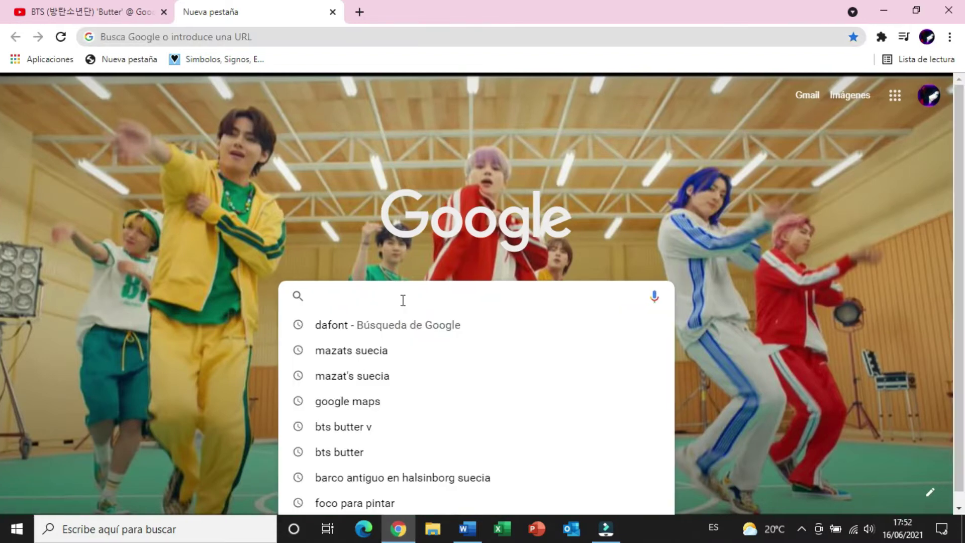
click(398, 328)
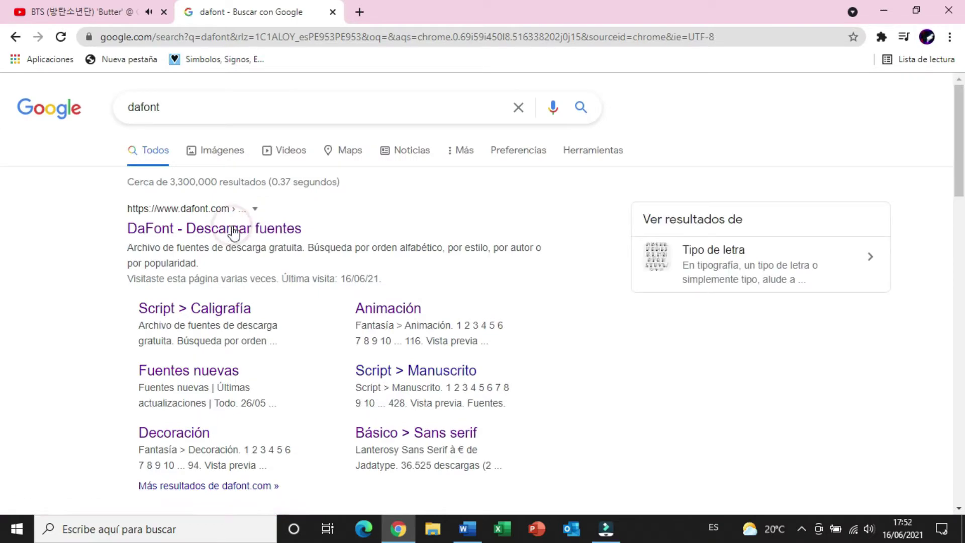
click(234, 231)
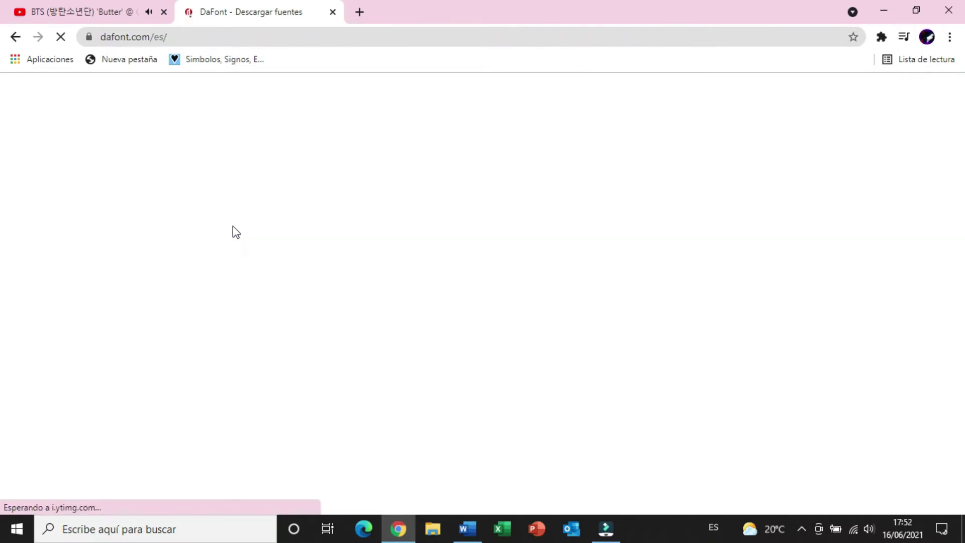
scroll(2, 168, down, 2)
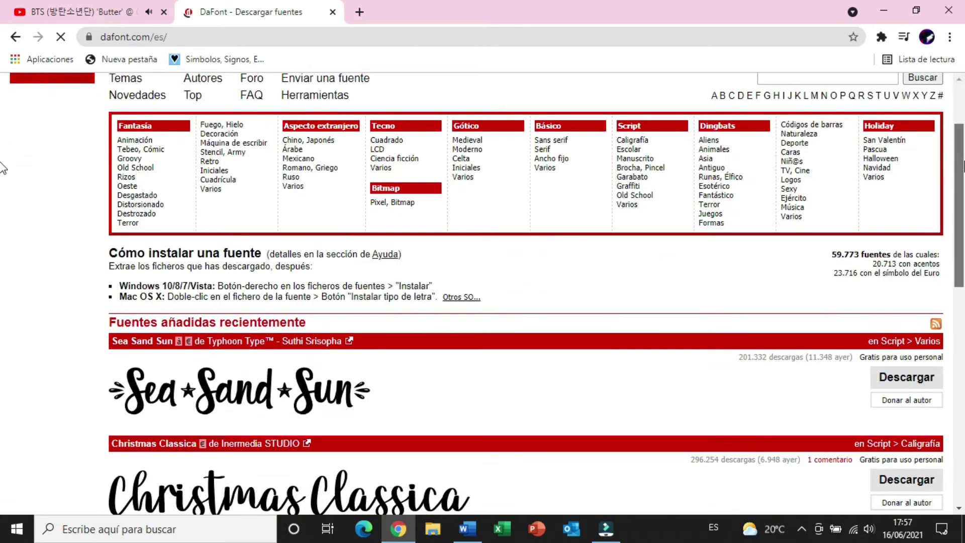
scroll(3, 201, down, 2)
scroll(3, 277, down, 6)
scroll(3, 347, down, 2)
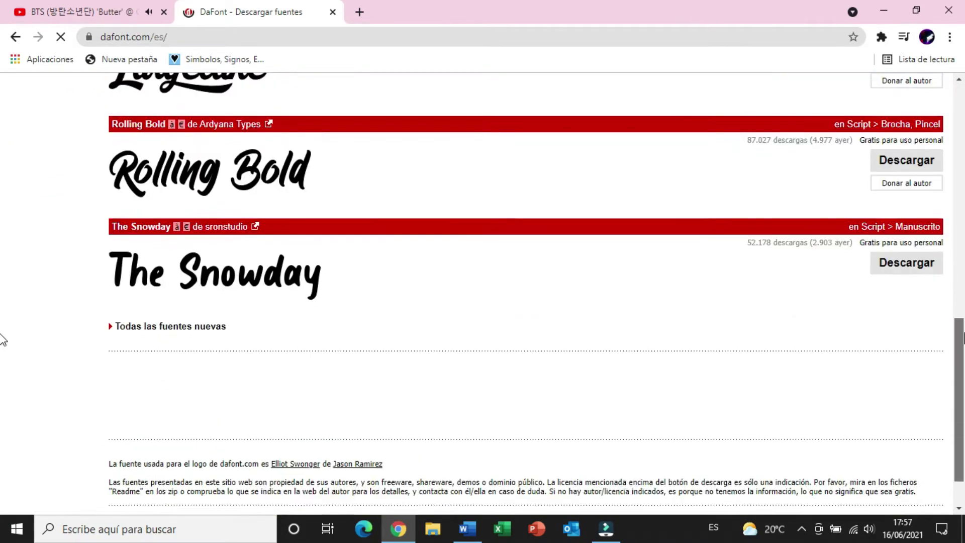
scroll(2, 302, up, 4)
scroll(4, 232, up, 4)
scroll(4, 211, up, 1)
scroll(4, 211, up, 2)
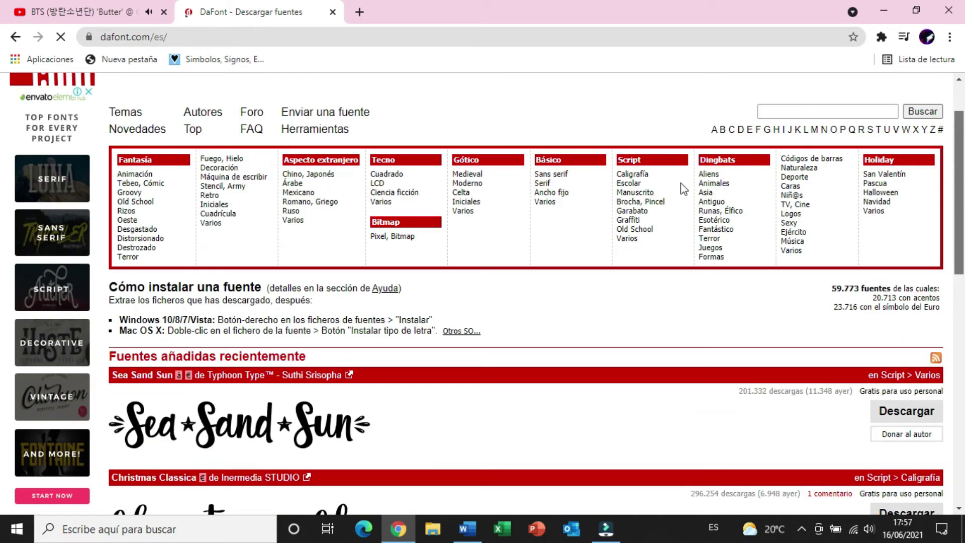
Open the Script > Varios category and jump to page 6 of the listing.
click(632, 240)
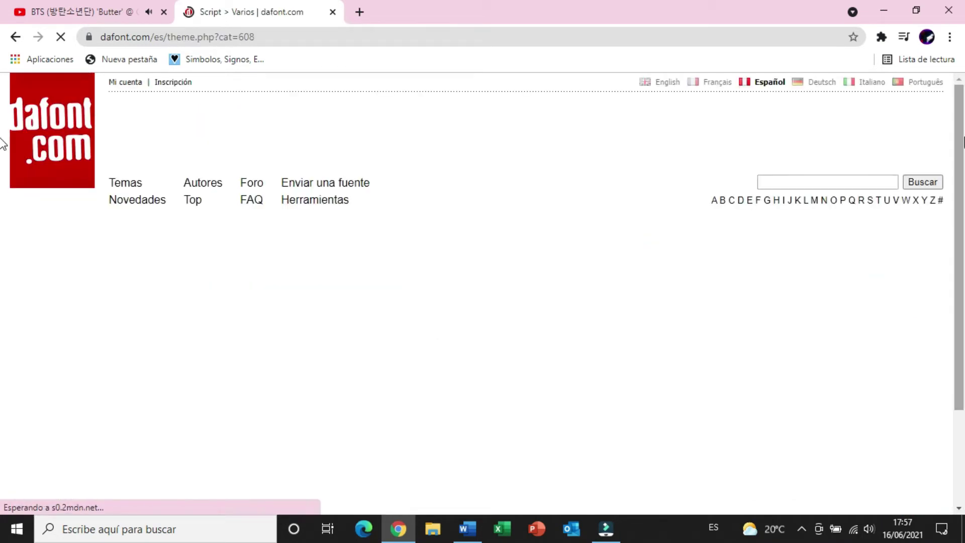
drag(963, 136, 963, 201)
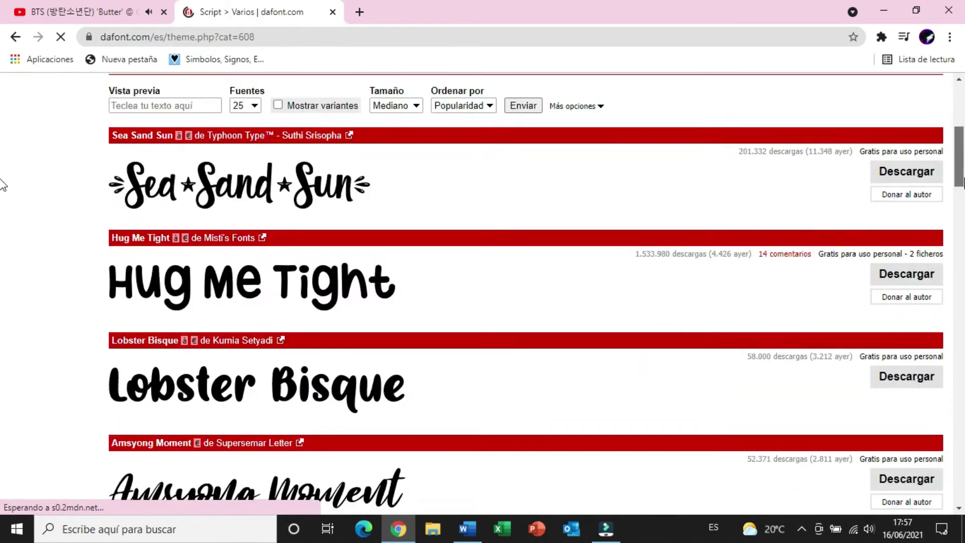
scroll(3, 206, down, 5)
scroll(3, 216, down, 4)
scroll(3, 226, down, 1)
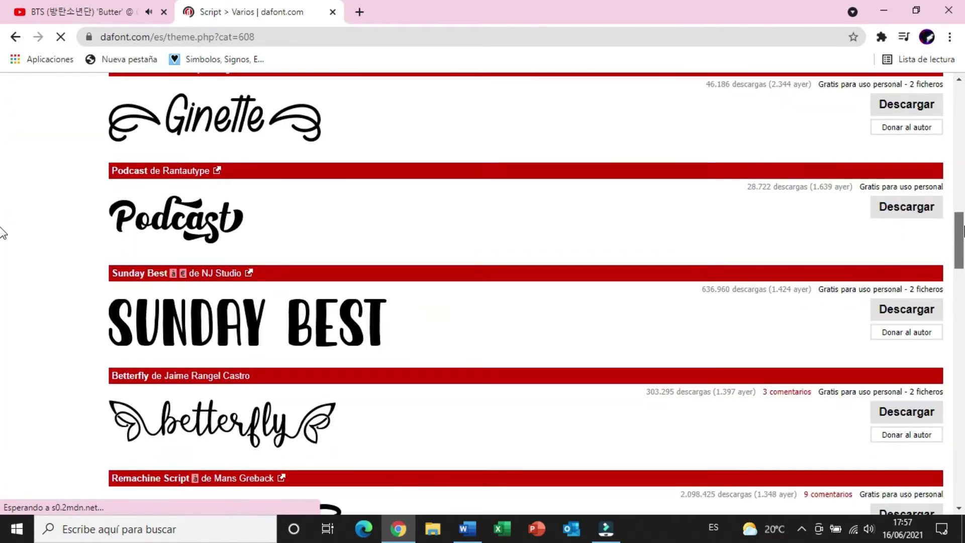
scroll(2, 236, down, 2)
scroll(3, 252, down, 5)
scroll(3, 292, down, 5)
scroll(3, 317, down, 3)
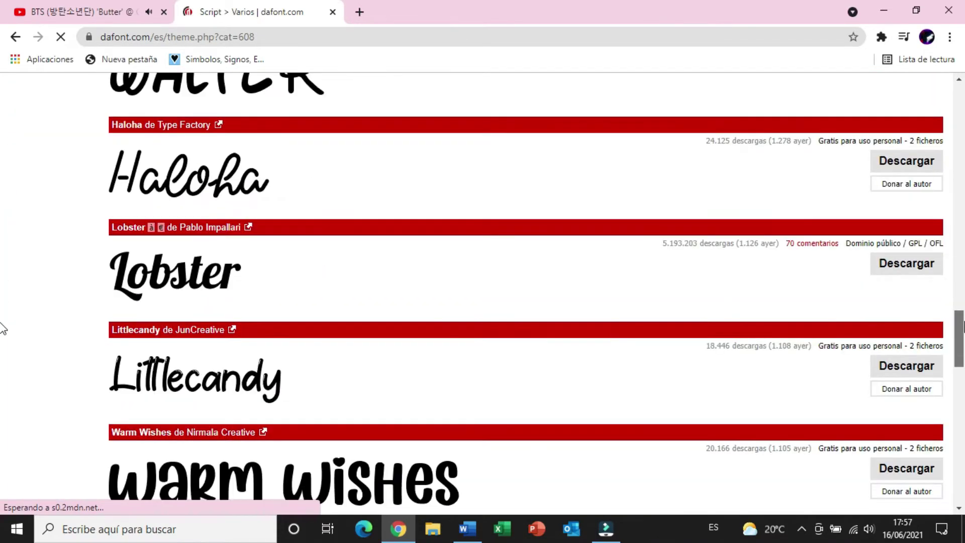
scroll(3, 342, down, 2)
scroll(2, 358, down, 5)
scroll(2, 377, down, 5)
scroll(3, 405, down, 3)
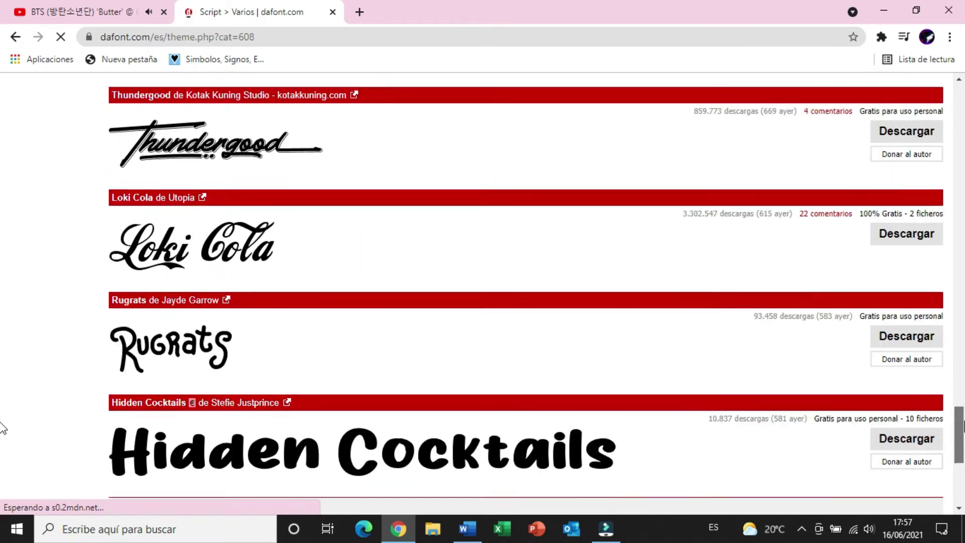
scroll(3, 425, down, 3)
click(143, 357)
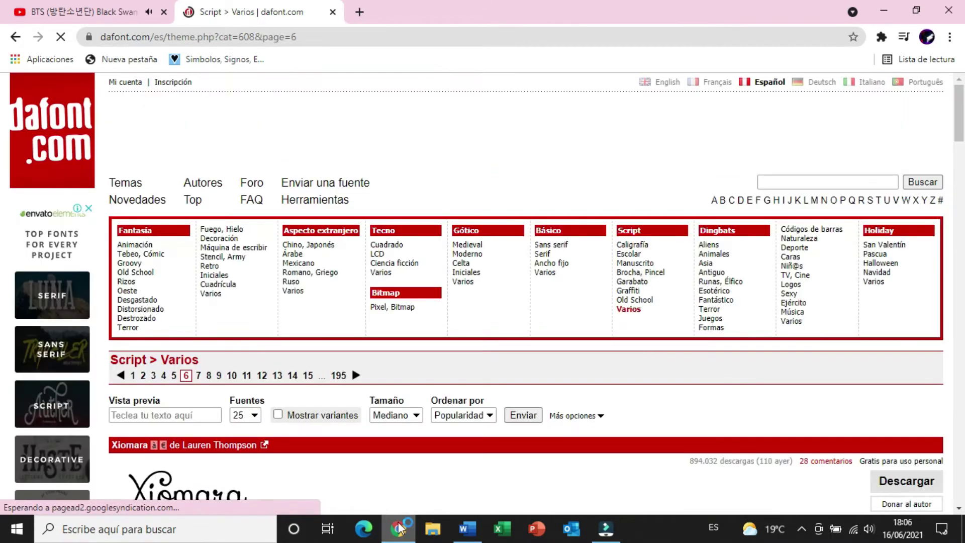
Open DaFont's Holiday > Navidad category and download the Miraculous Christmas font zip.
click(874, 284)
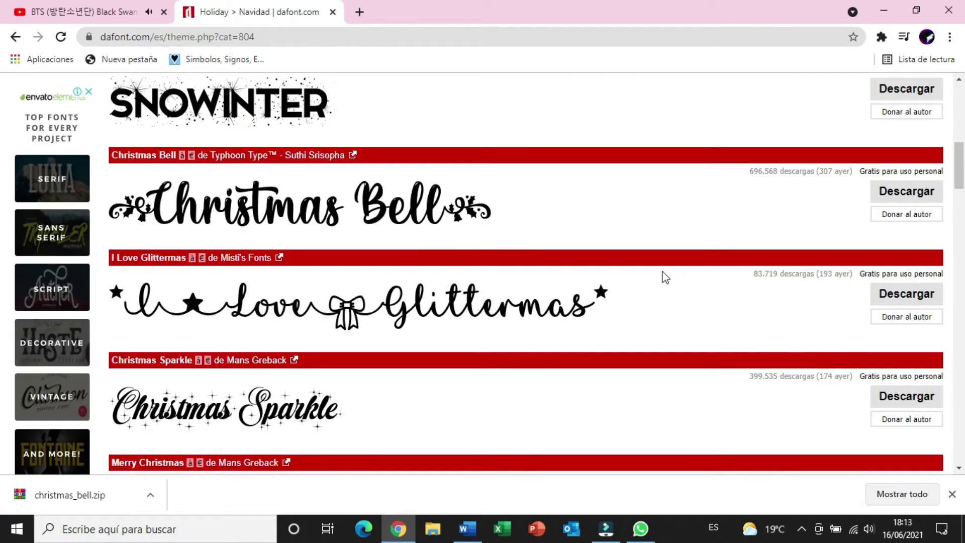
scroll(665, 276, down, 3)
scroll(665, 276, down, 3)
scroll(665, 277, down, 8)
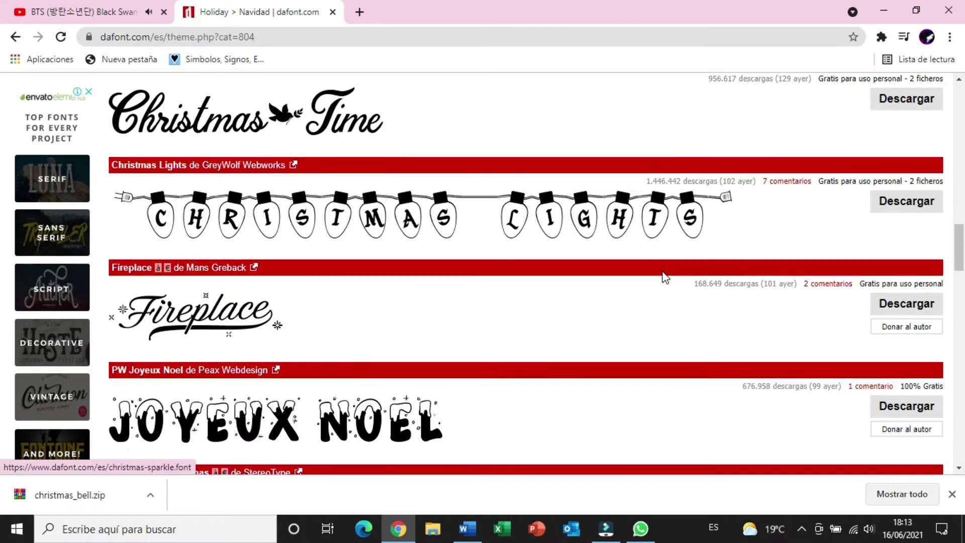
scroll(666, 276, down, 5)
scroll(666, 276, down, 3)
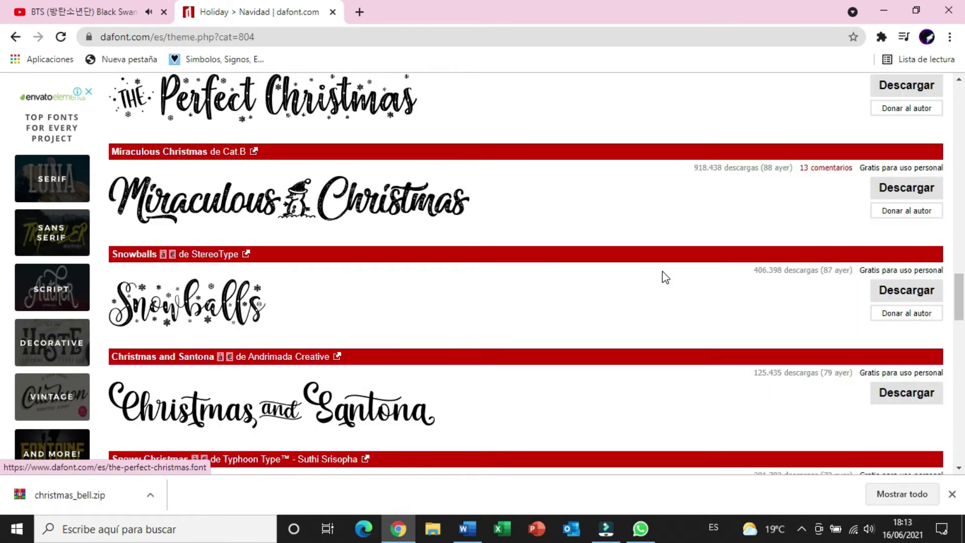
click(927, 190)
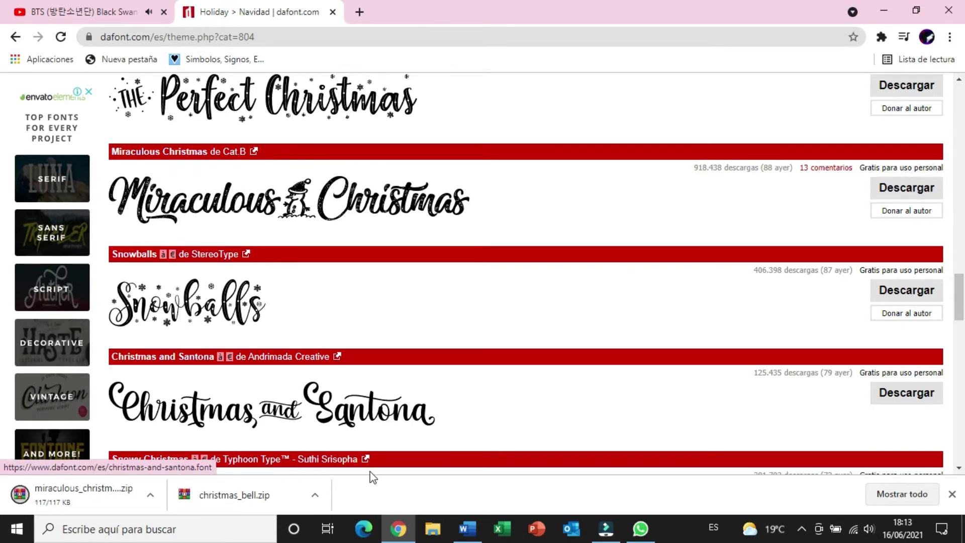
Move miraculous_christmas.zip from Descargas into F:\FONTS\prueba and open the archive there.
click(434, 531)
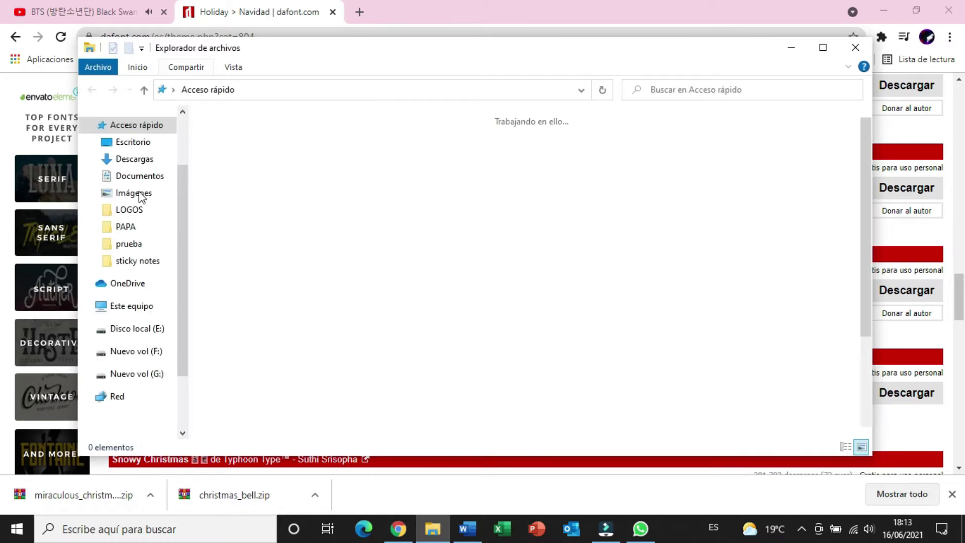
click(134, 159)
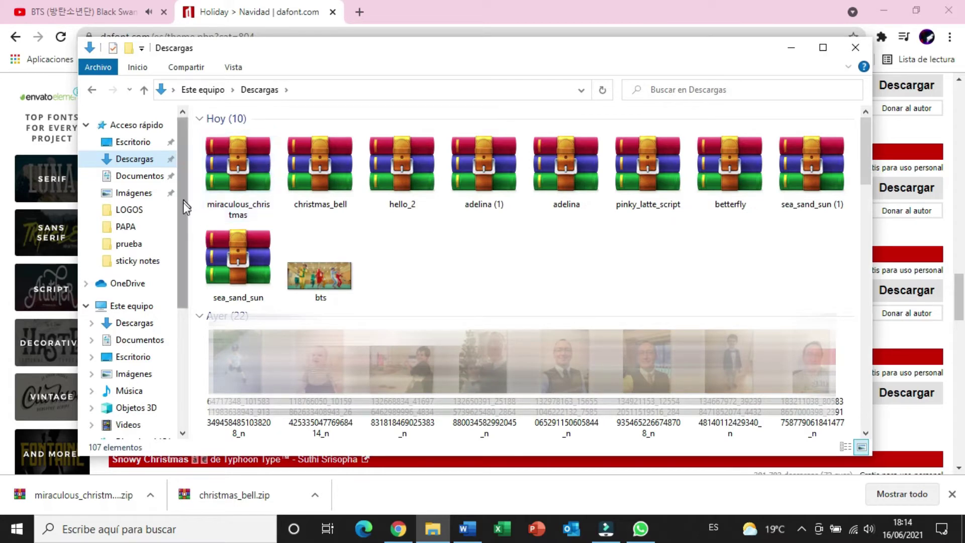
drag(183, 216, 182, 337)
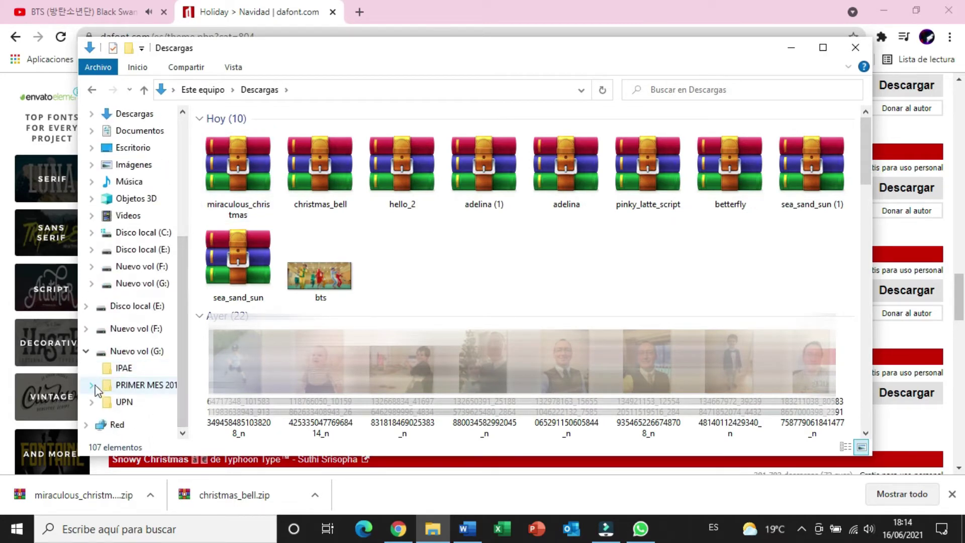
click(91, 249)
click(91, 250)
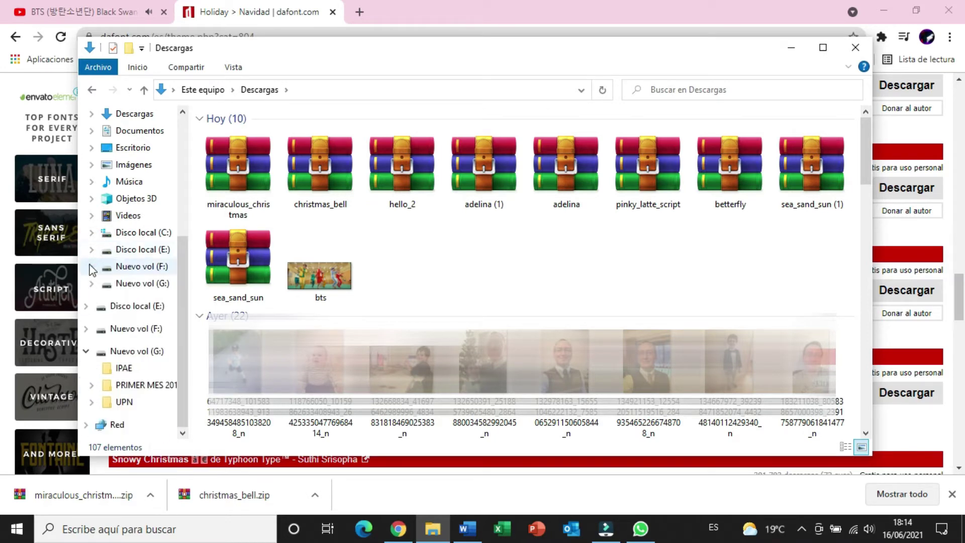
click(91, 266)
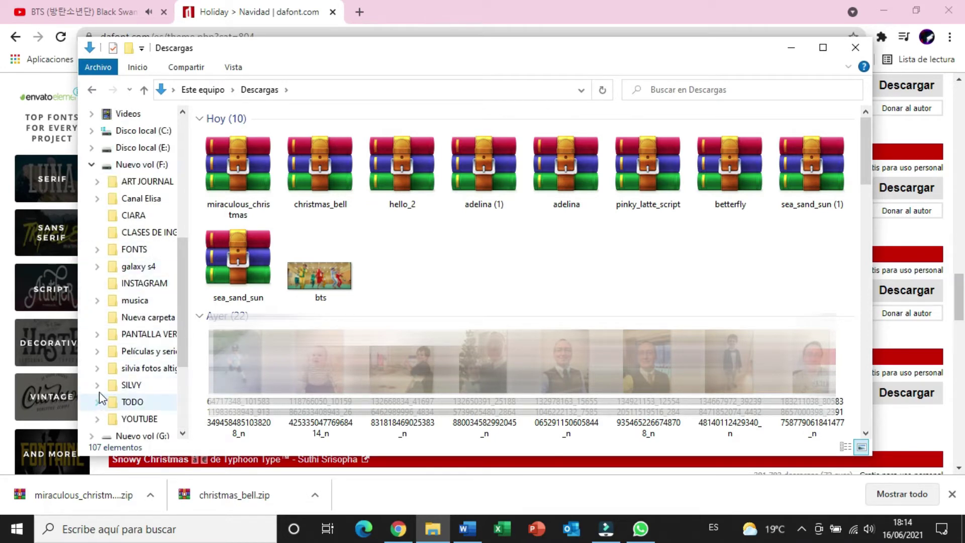
click(97, 250)
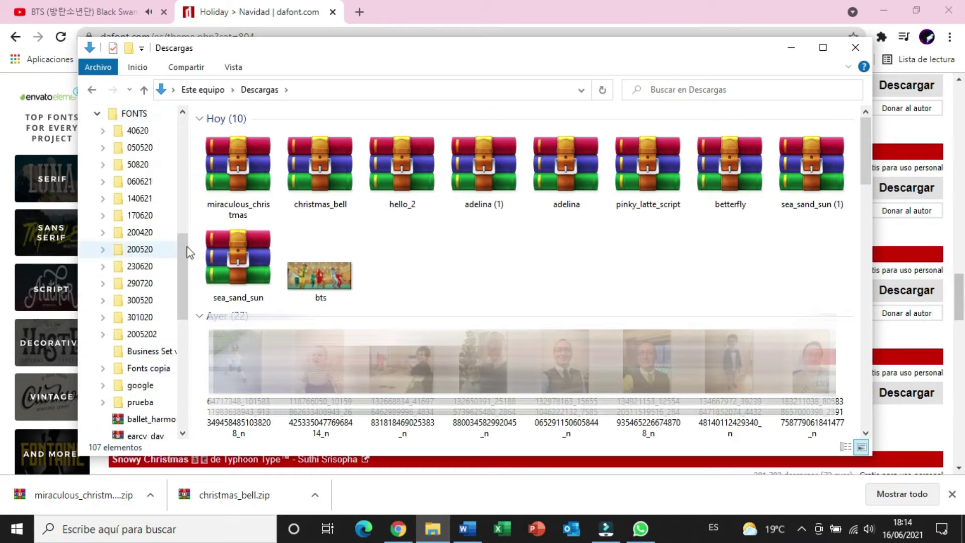
drag(224, 167, 150, 402)
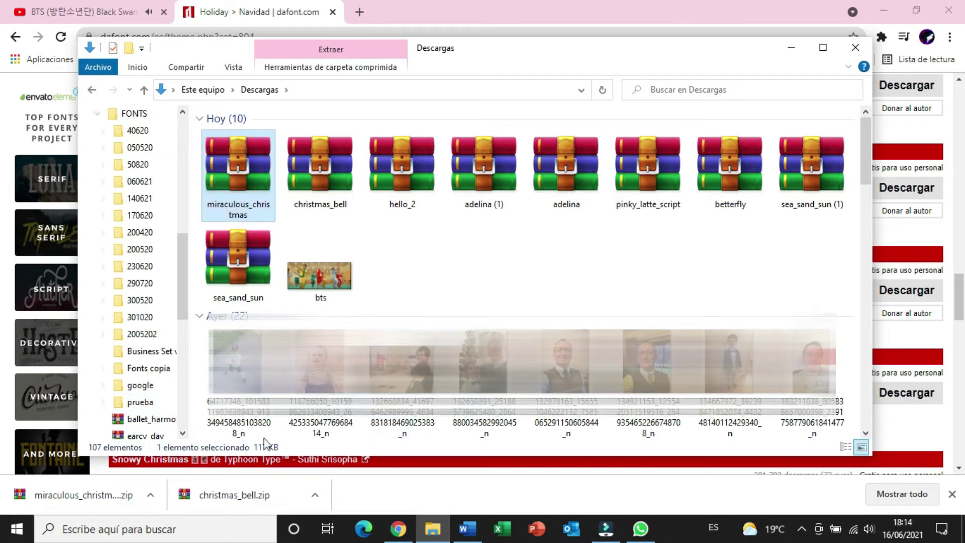
click(140, 402)
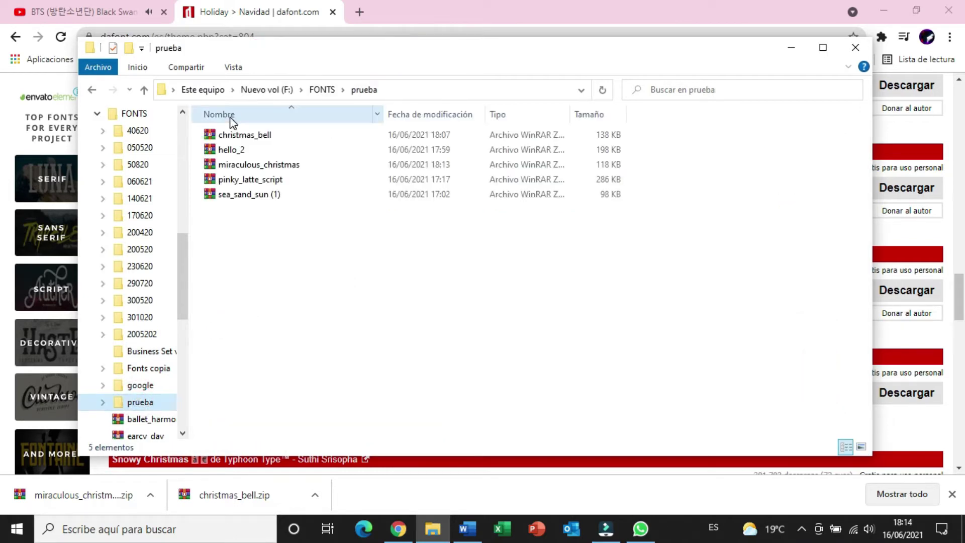
double_click(250, 165)
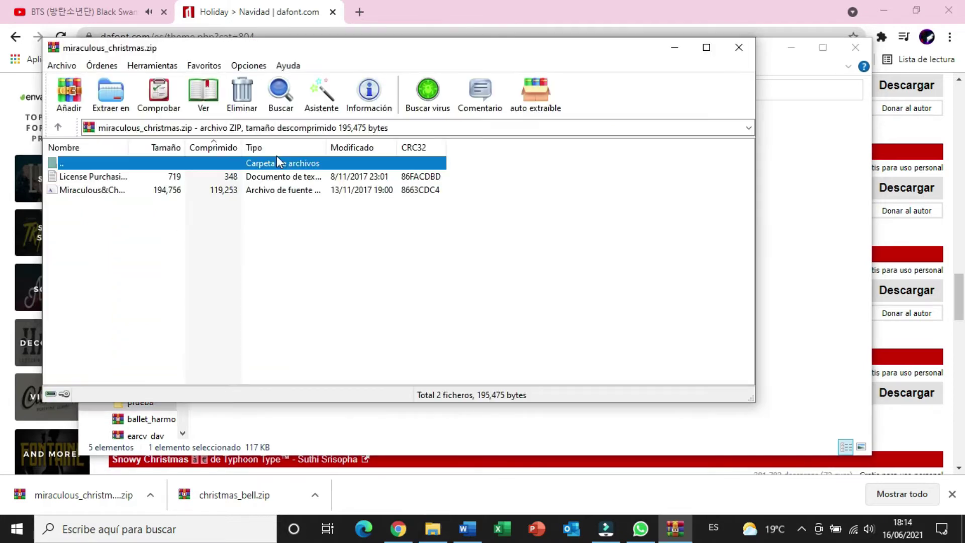
Install the Miraculous&Christmas font from the zip, then close the preview, WinRAR and Explorer.
double_click(94, 189)
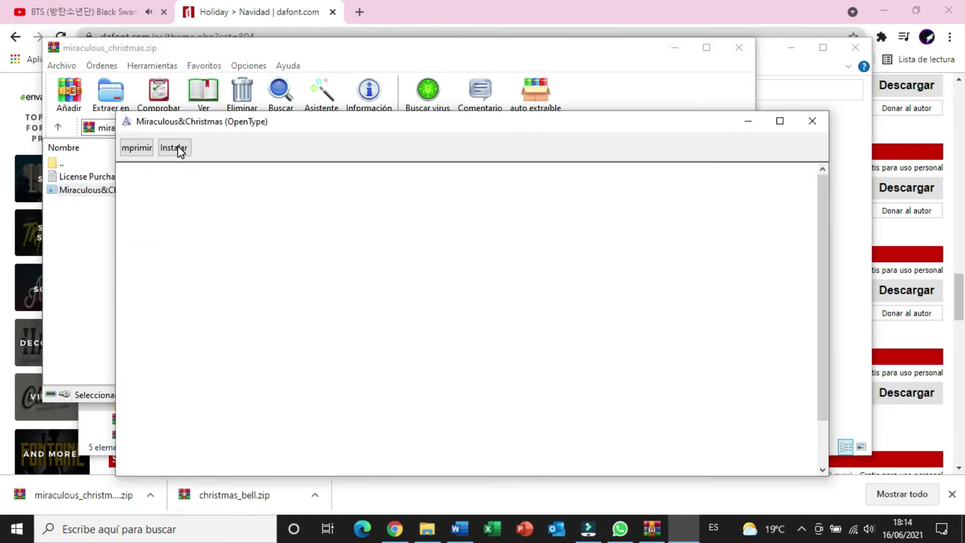
click(178, 148)
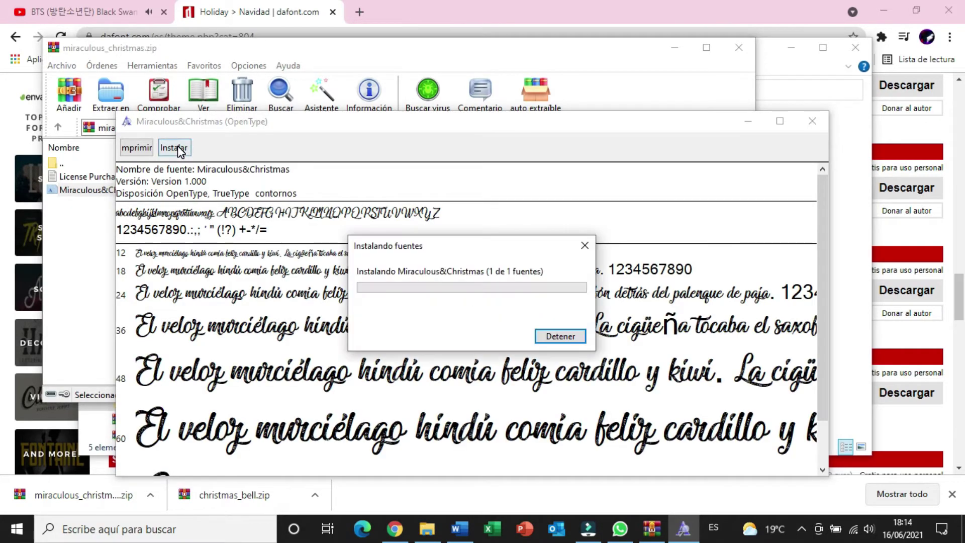
click(812, 121)
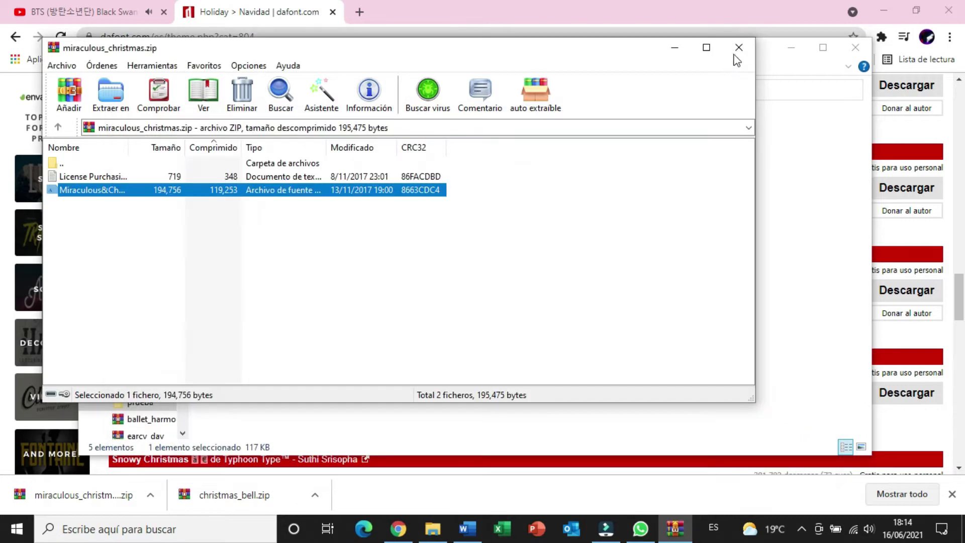
click(739, 47)
click(856, 47)
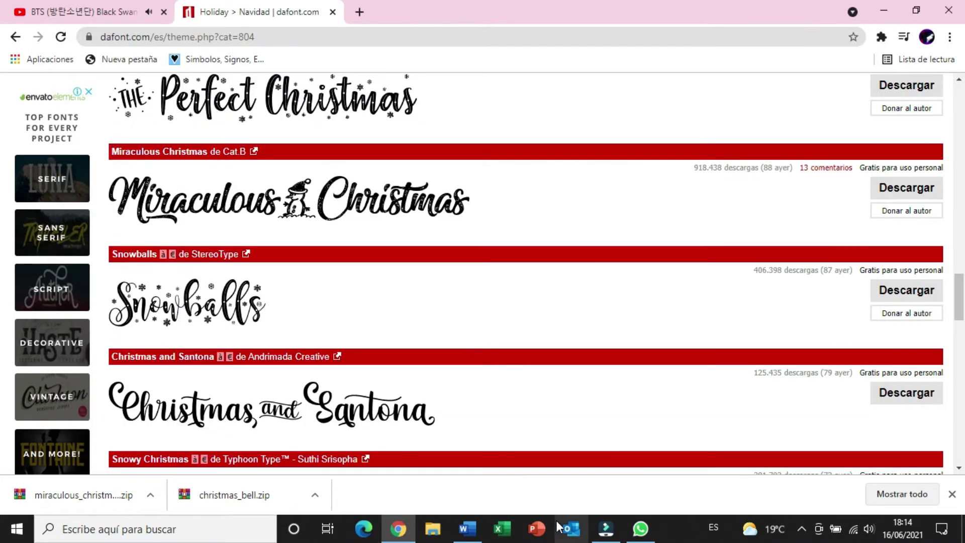
Back in Word, draw a text box near the top of the blank page.
click(467, 528)
click(110, 34)
click(206, 55)
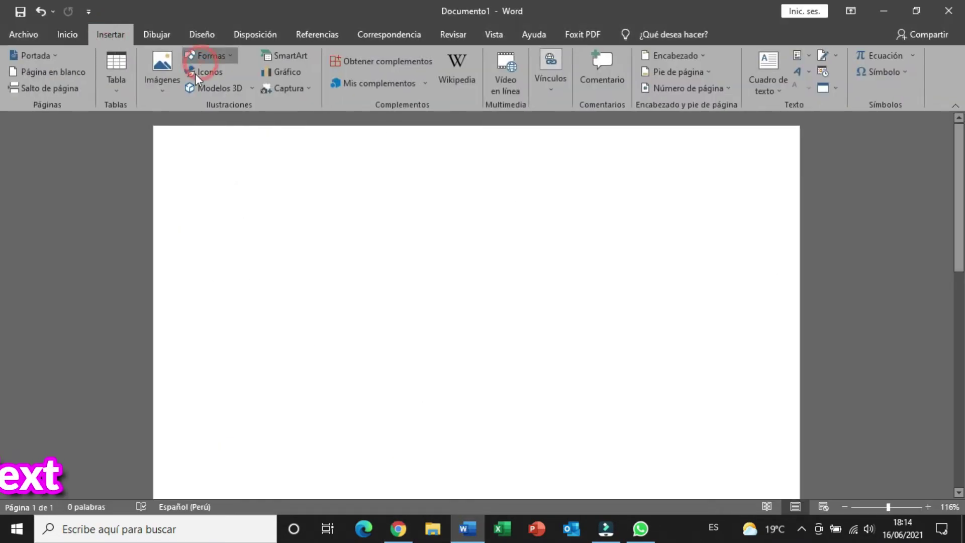
click(194, 93)
drag(235, 169, 598, 287)
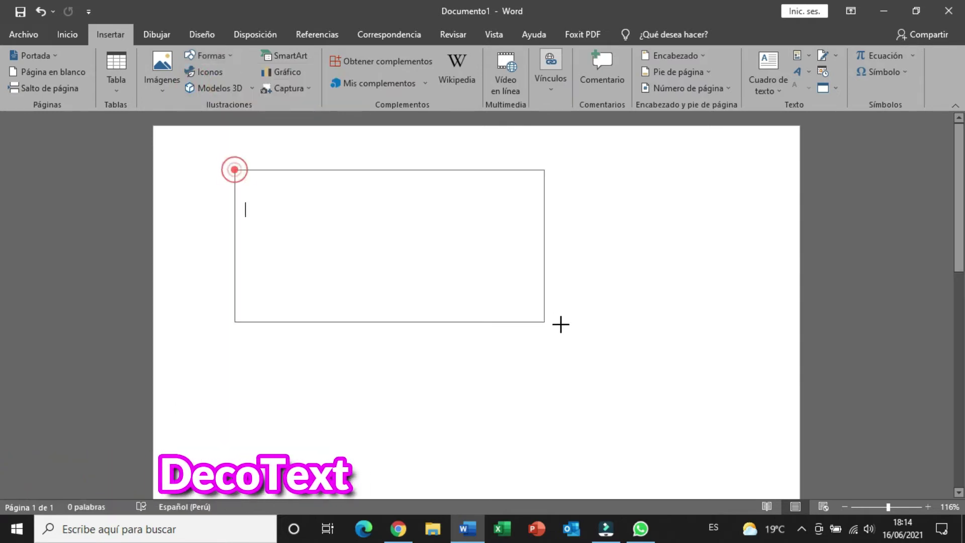
click(349, 229)
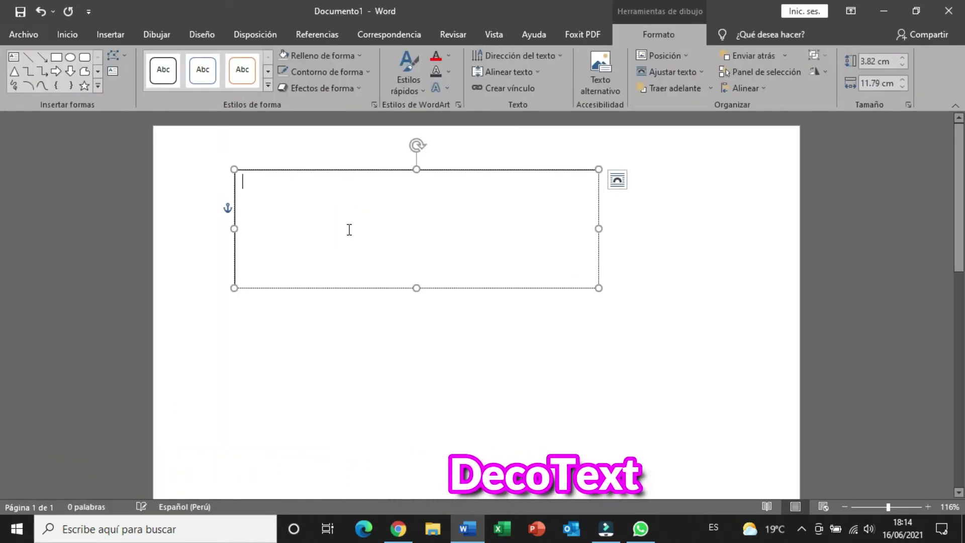
Type 'Feliz Navidad' in the box and apply the Miraculous&Christmas font.
text(fEFeliz Navidad)
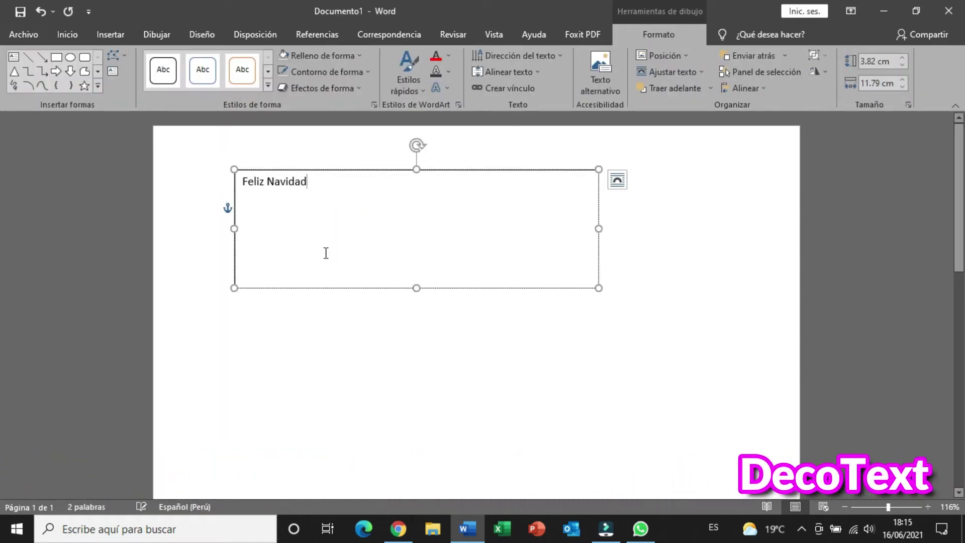
drag(314, 182, 244, 281)
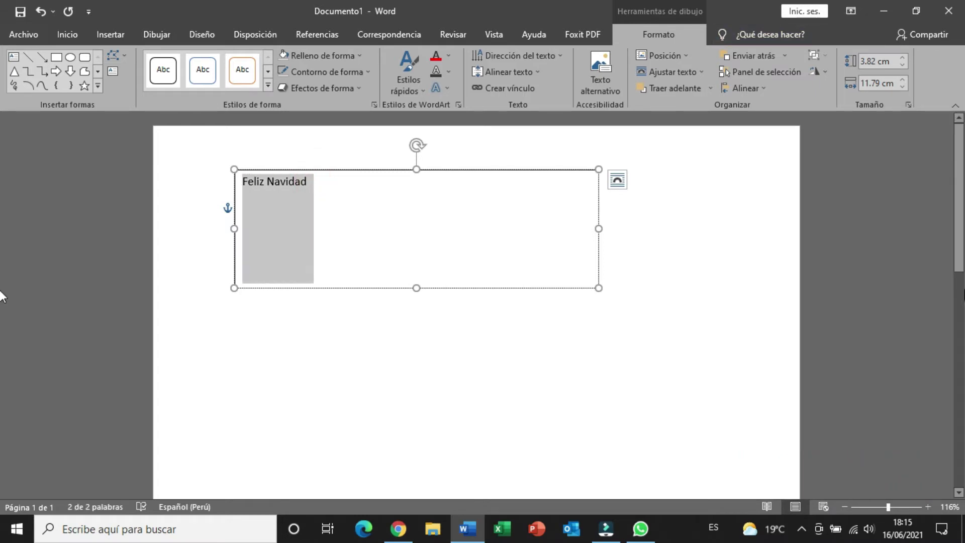
click(67, 35)
click(200, 64)
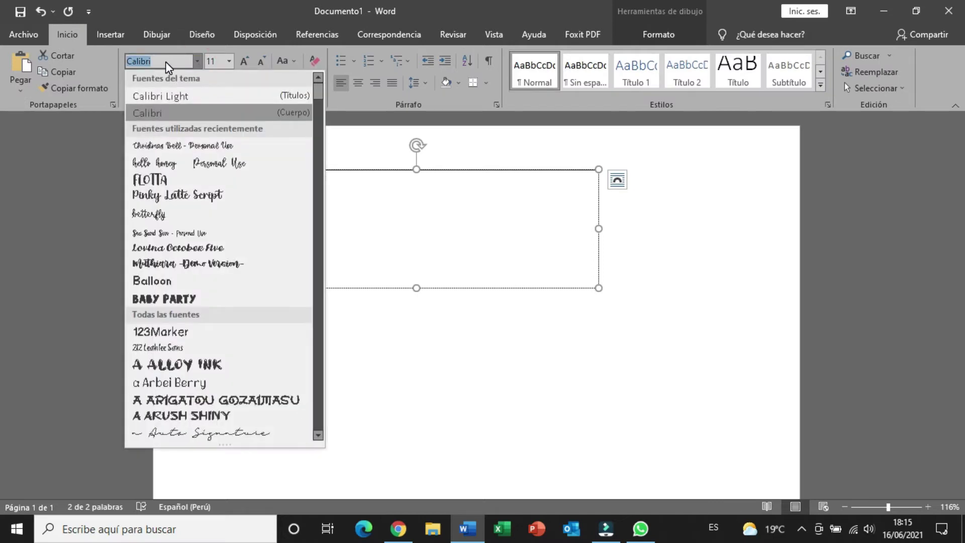
text(M)
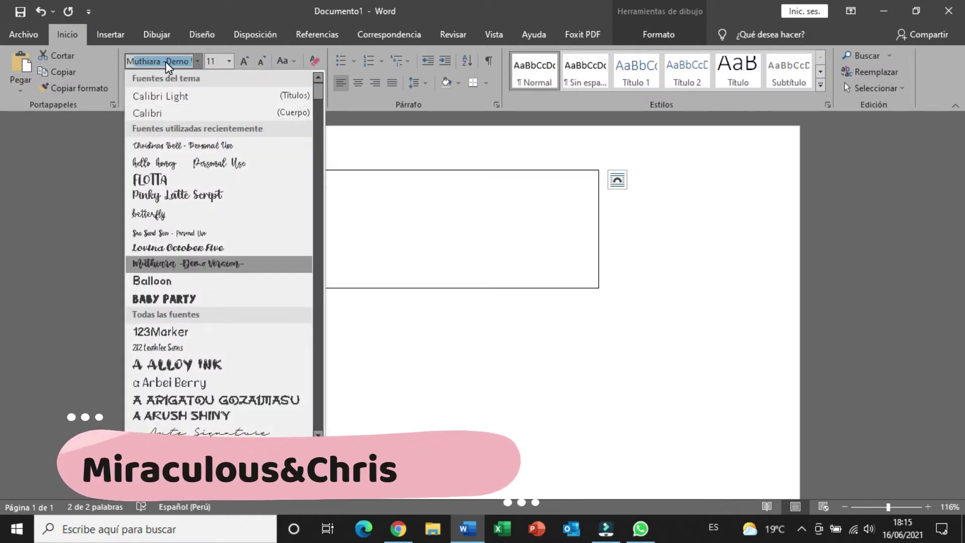
text(i)
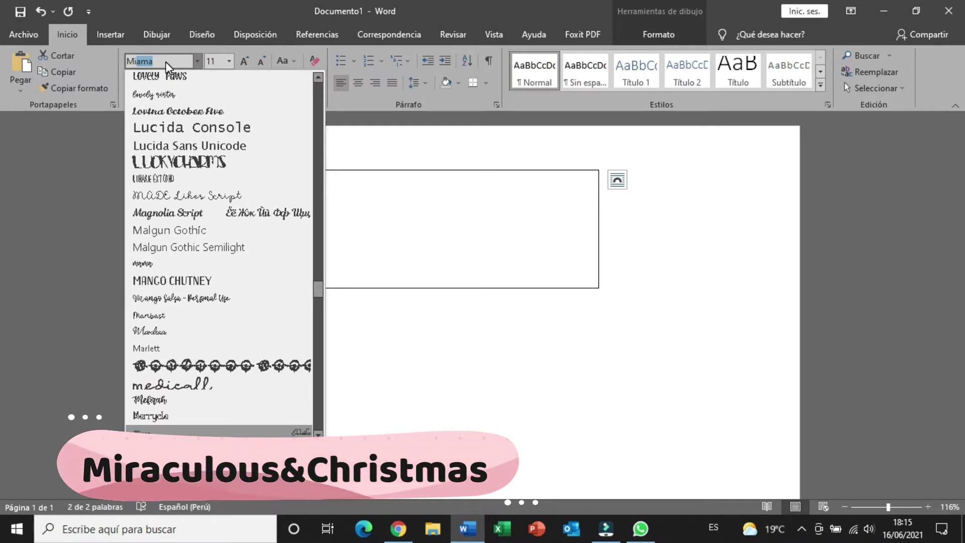
text(raculous&Chri)
key(Return)
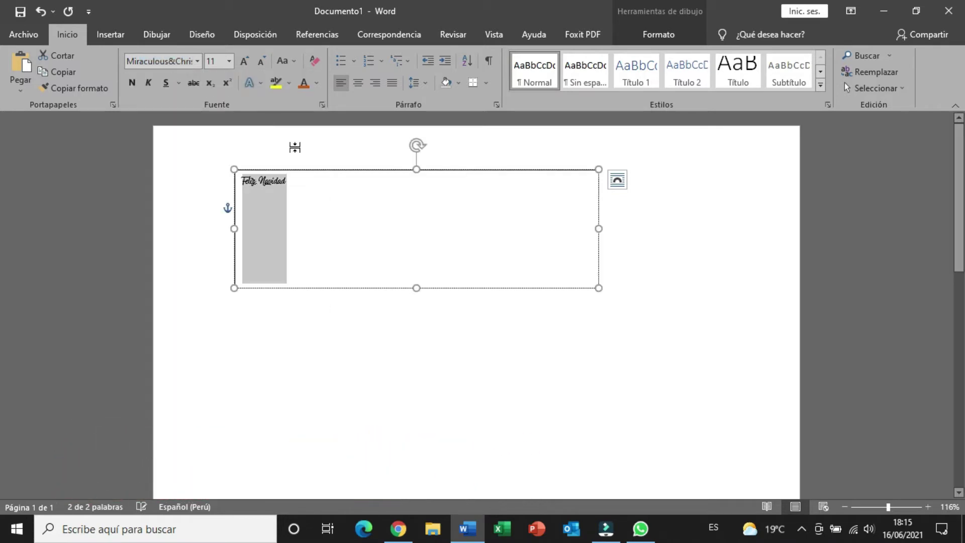
Enlarge 'Feliz Navidad' to size 80 and place the caret between the two words.
click(245, 61)
click(245, 61)
click(244, 61)
click(245, 61)
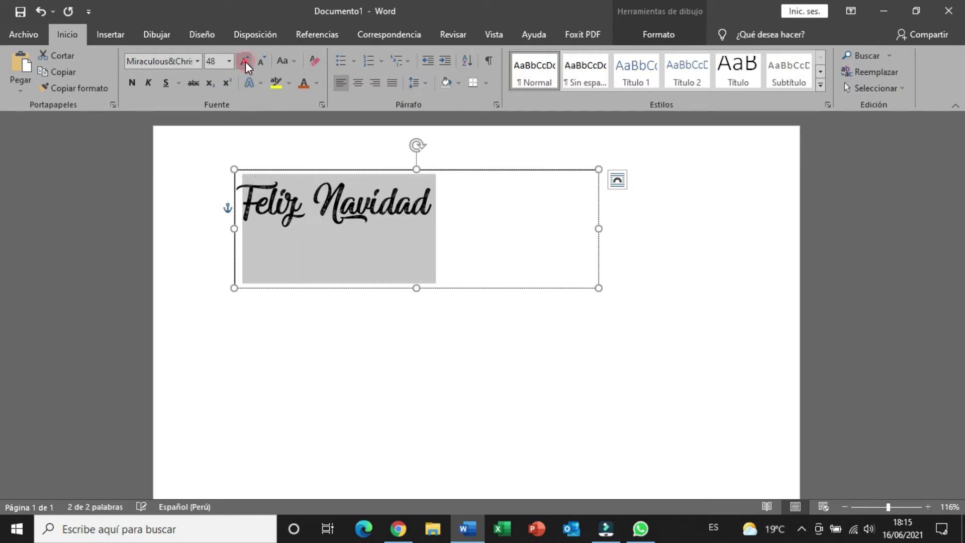
click(245, 62)
click(638, 280)
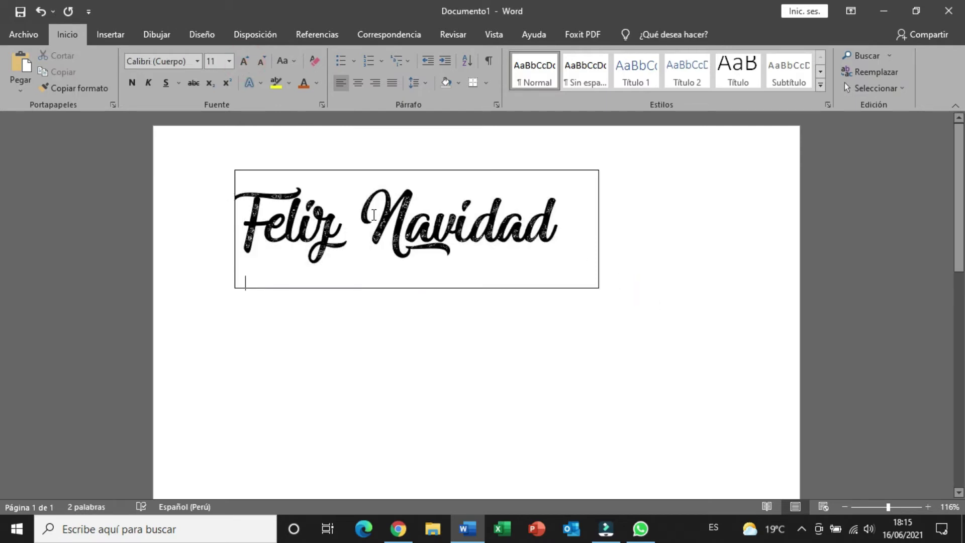
click(353, 231)
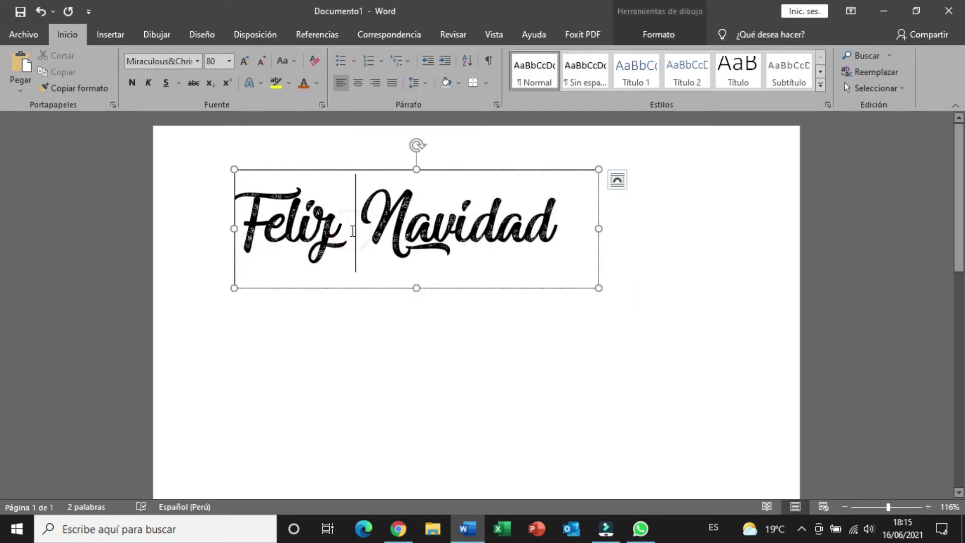
Insert the Miraculous&Christmas snowman glyph (0026) between 'Feliz' and 'Navidad' via Más símbolos.
click(111, 34)
click(887, 71)
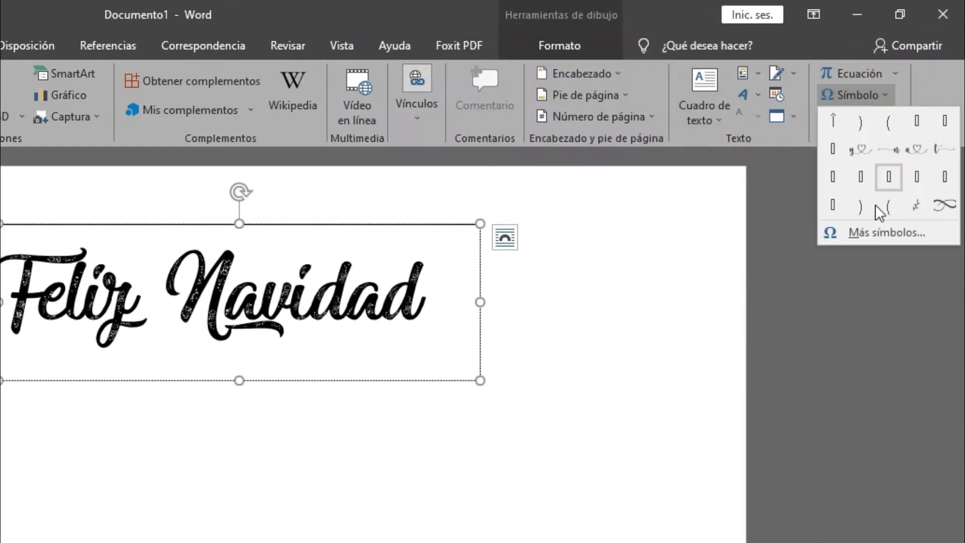
click(876, 233)
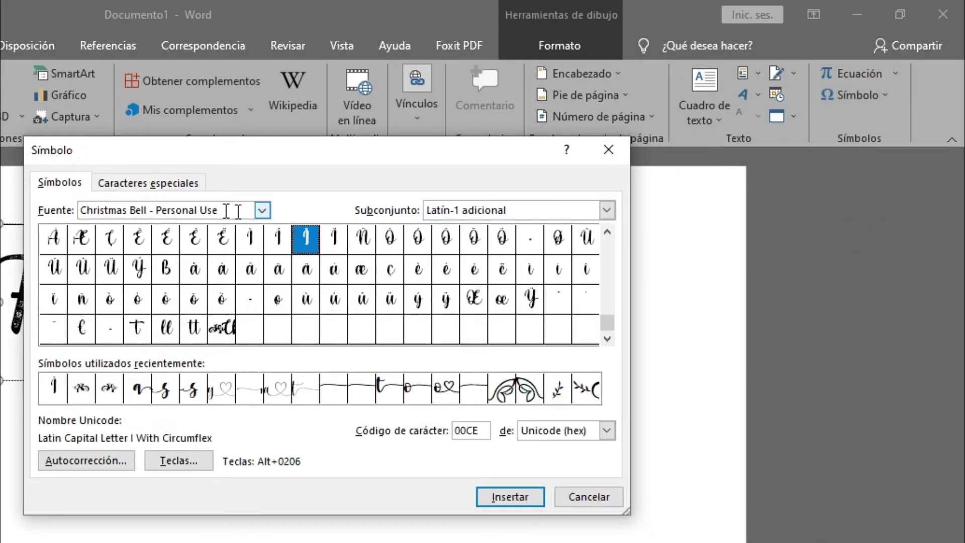
click(264, 210)
text(m)
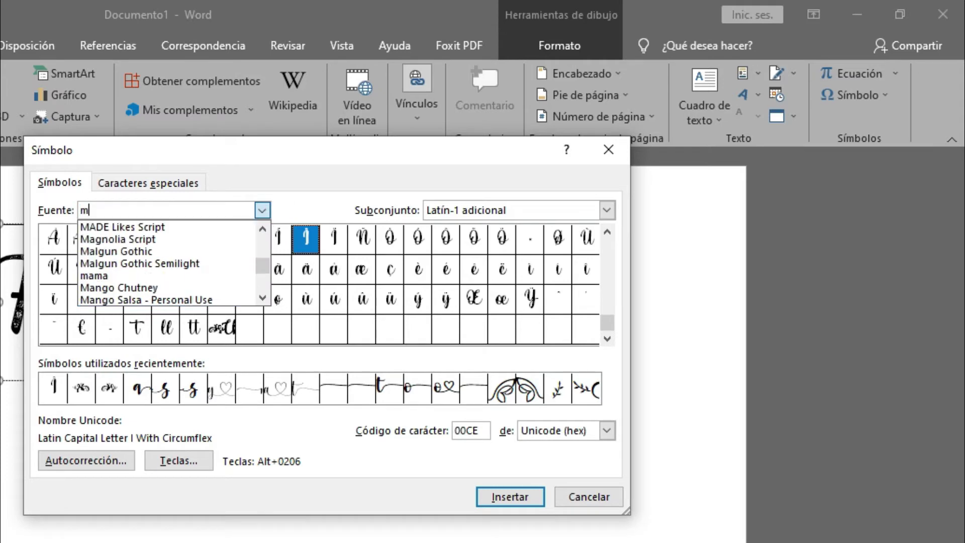
text(ir)
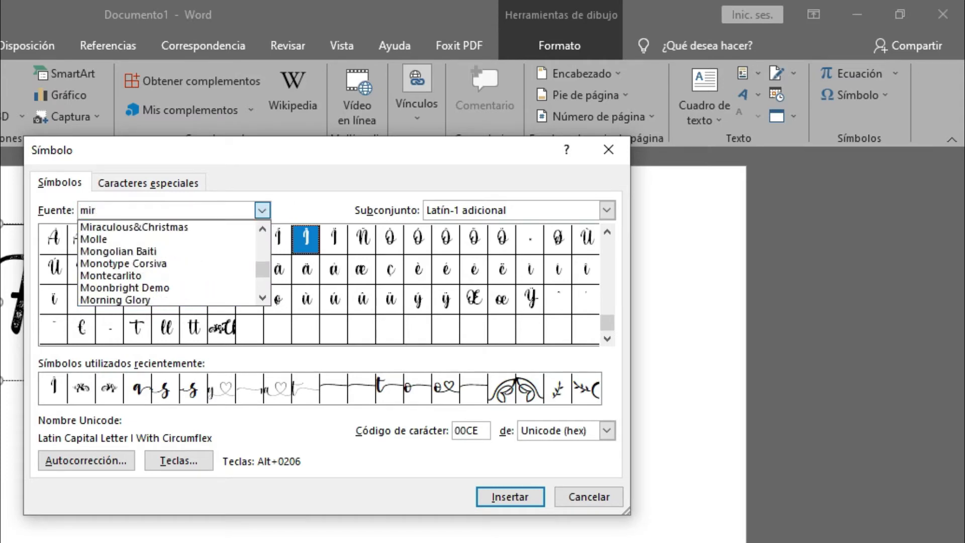
text(Miraculous&Christmas)
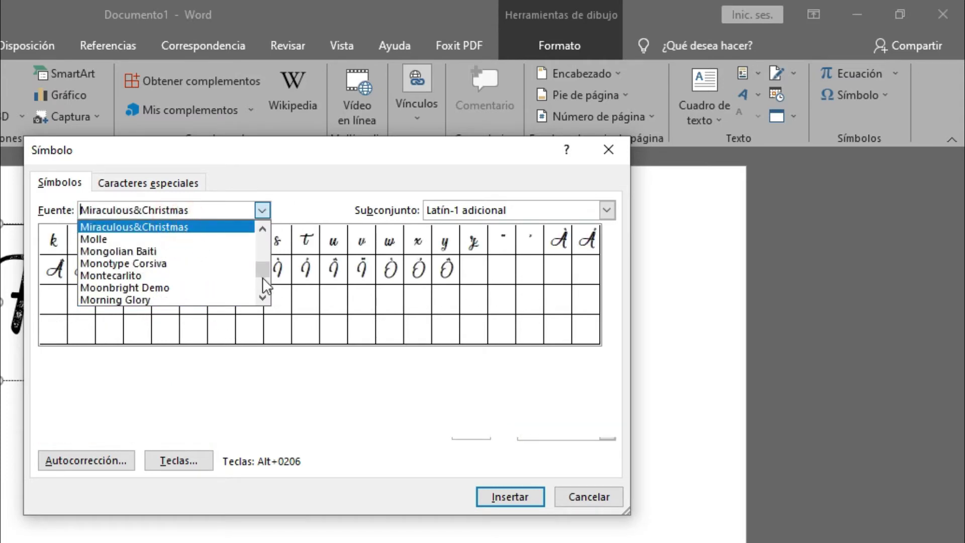
click(365, 252)
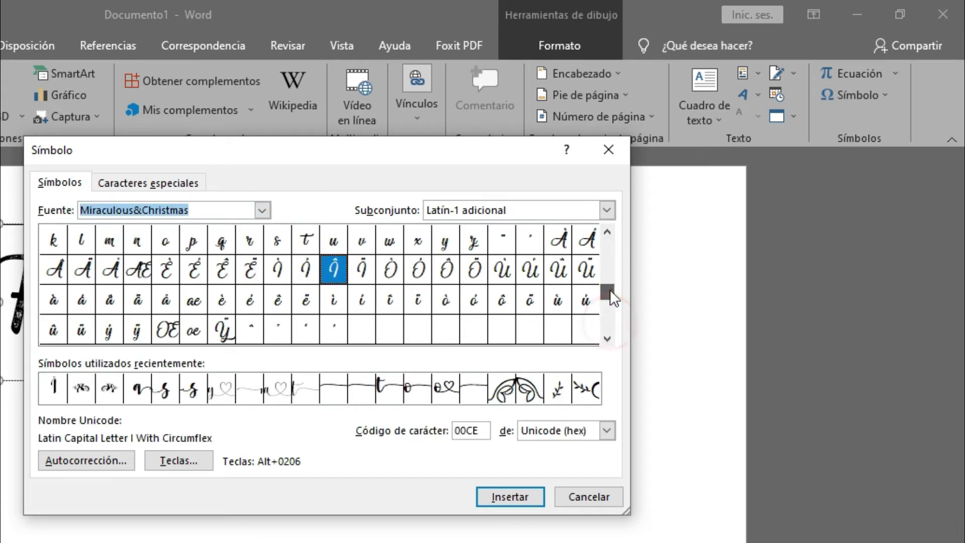
scroll(606, 246, up, 2)
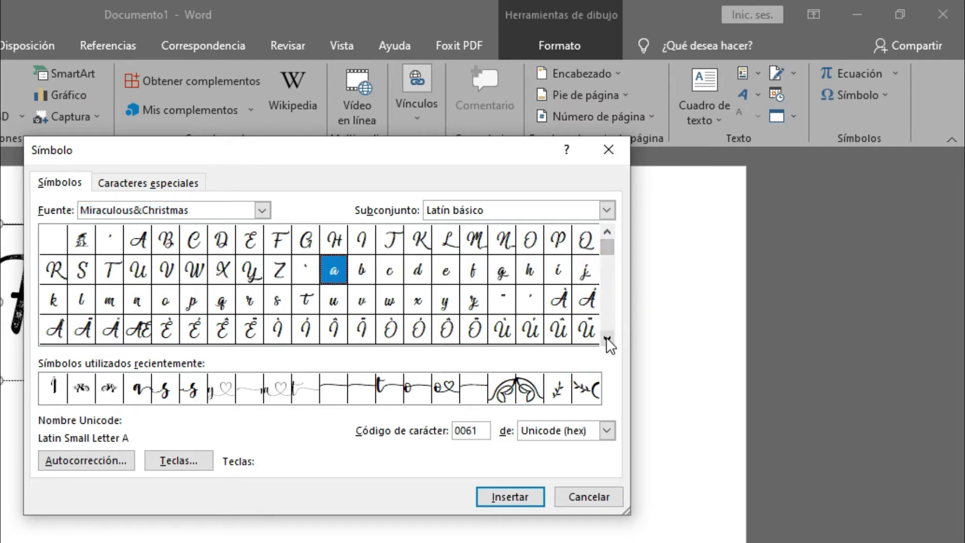
click(83, 241)
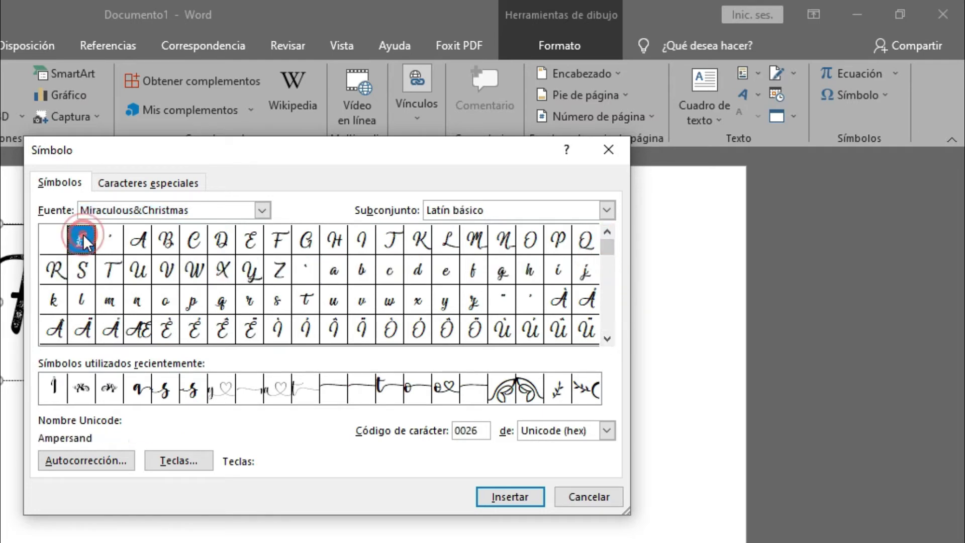
click(494, 500)
click(564, 498)
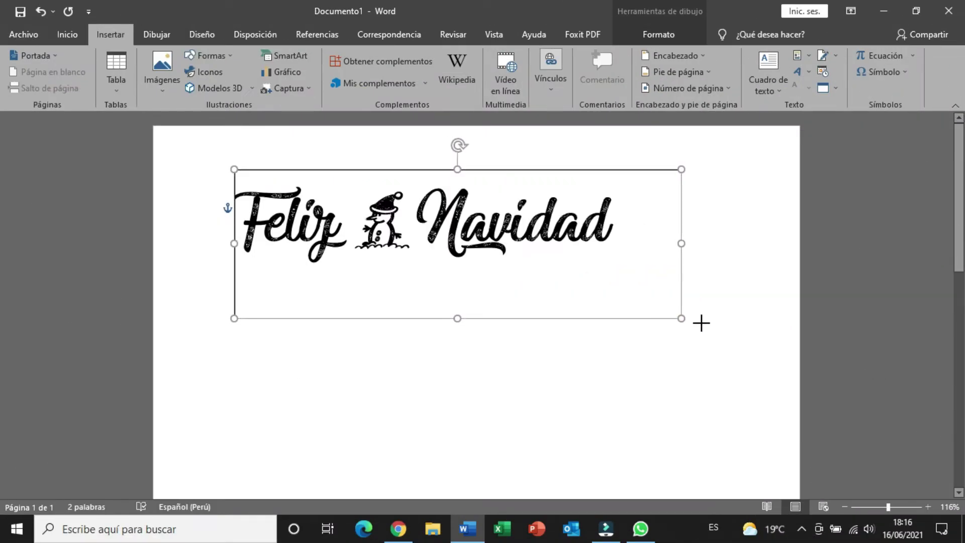
Widen the text box, try green letter fill with red outline, then reset the outline to automatic.
drag(629, 297, 663, 280)
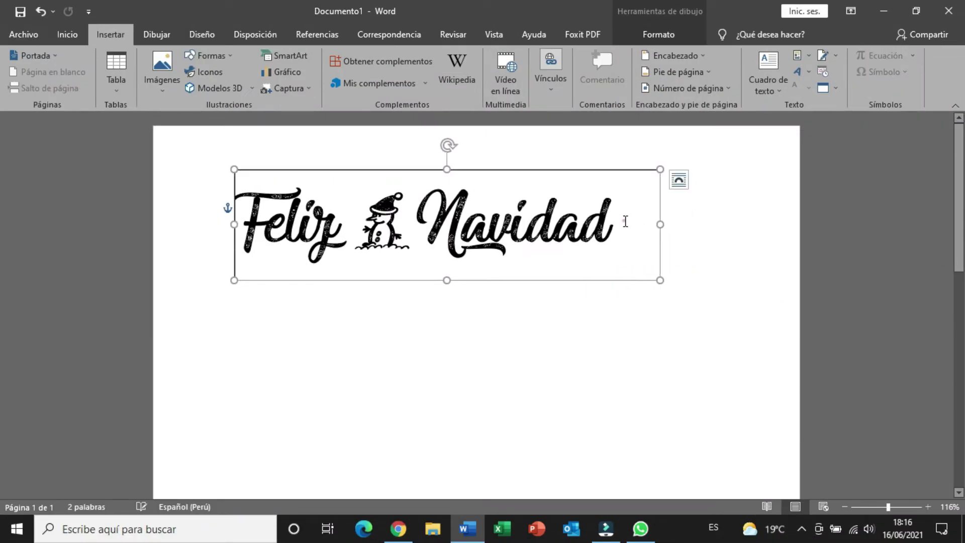
drag(626, 222, 244, 223)
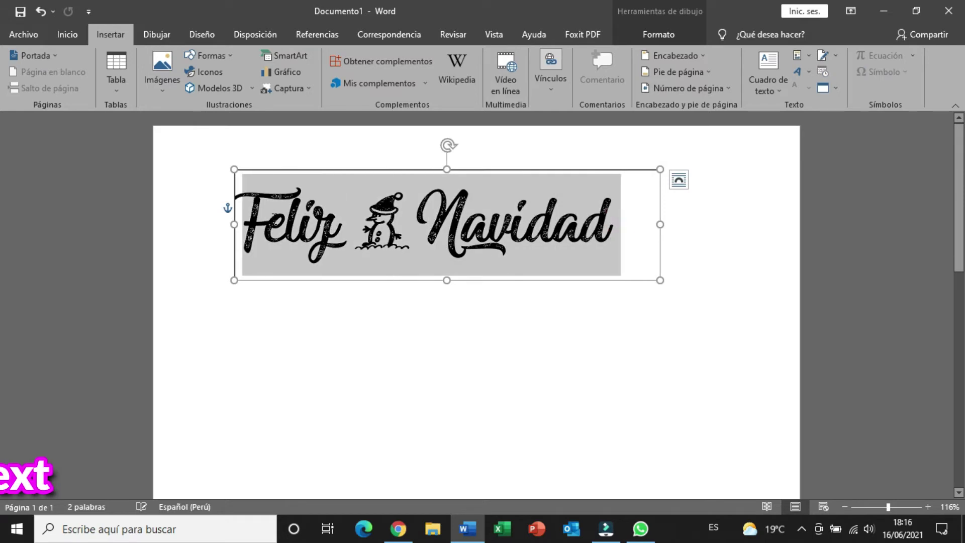
click(641, 28)
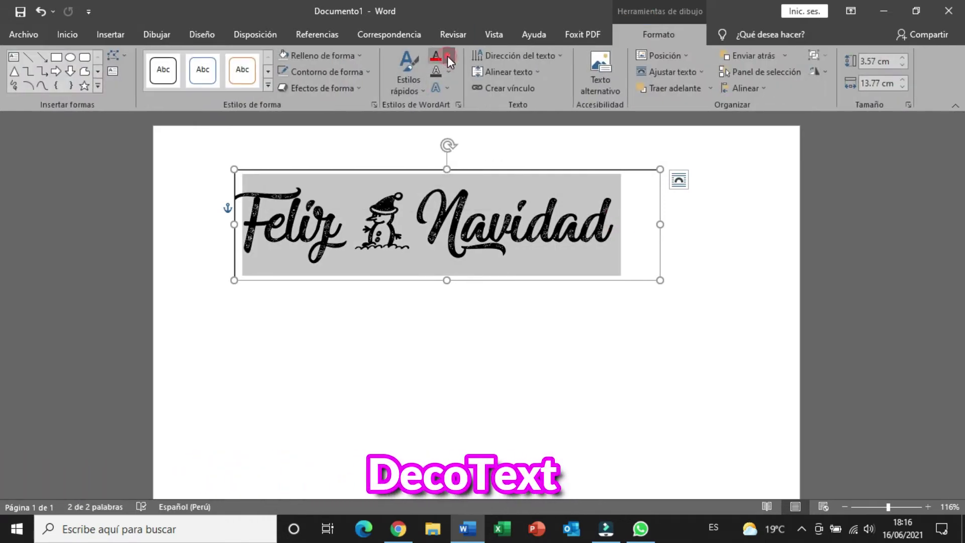
click(448, 56)
click(486, 184)
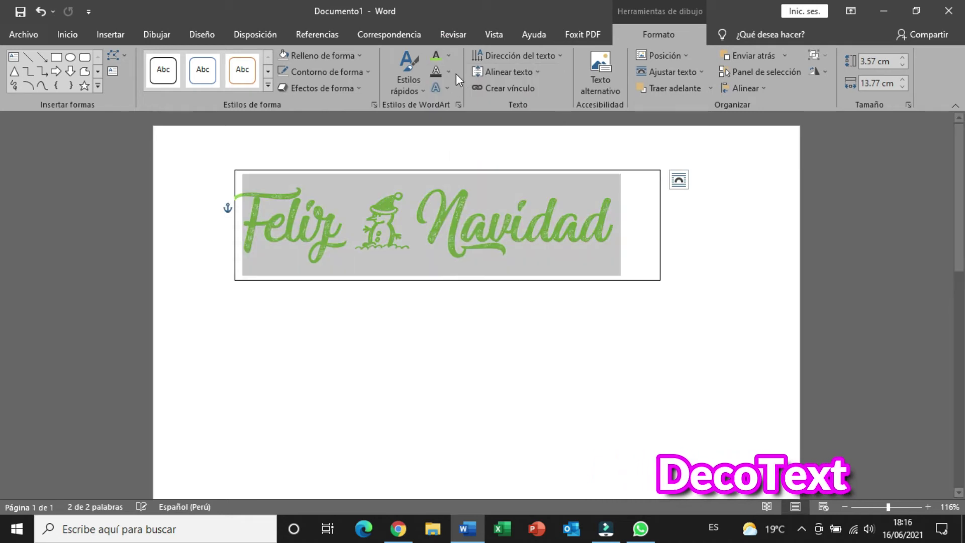
click(448, 72)
click(449, 200)
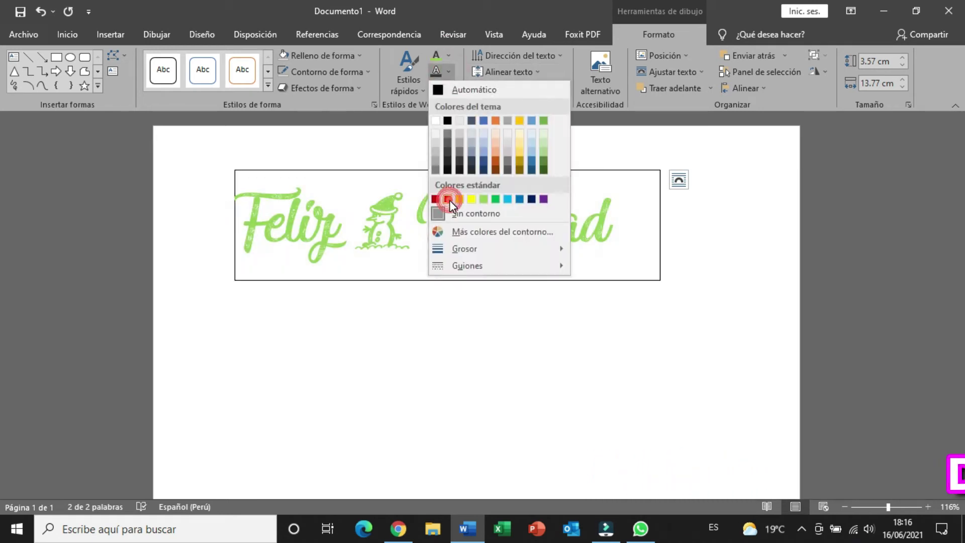
click(448, 70)
click(439, 92)
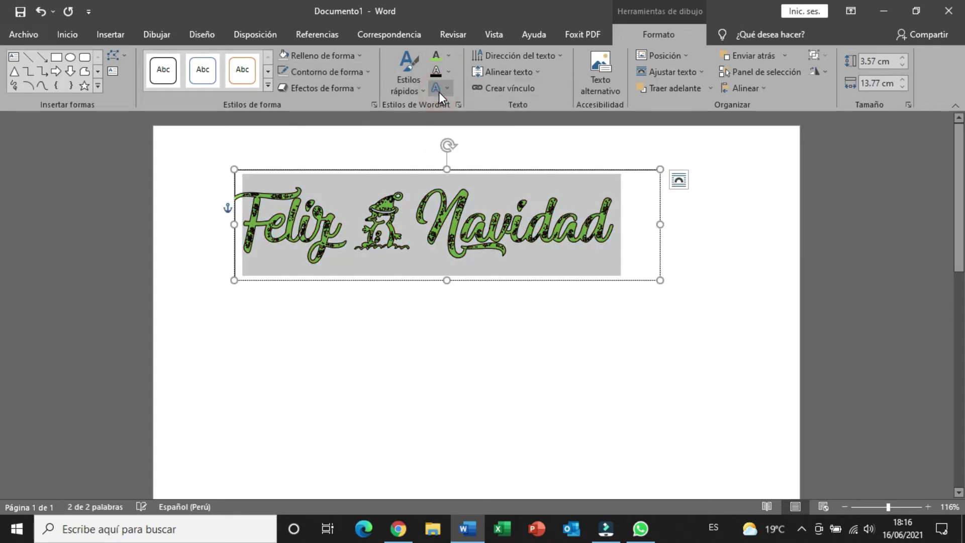
Raise the lettering to size 100, widen the box, and fill the letters solid black.
click(75, 35)
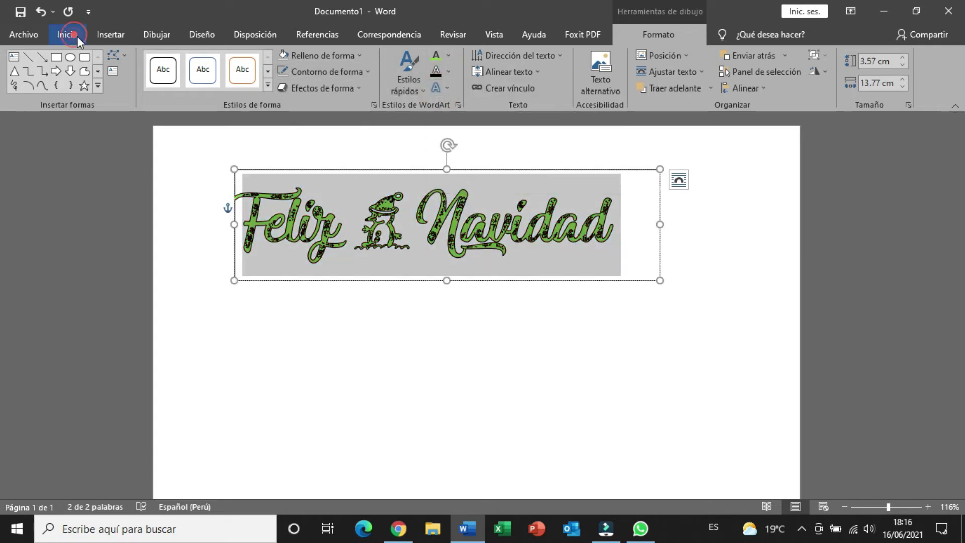
click(244, 61)
mouse_move(658, 281)
mouse_down()
mouse_move(719, 322)
mouse_move(773, 319)
mouse_up()
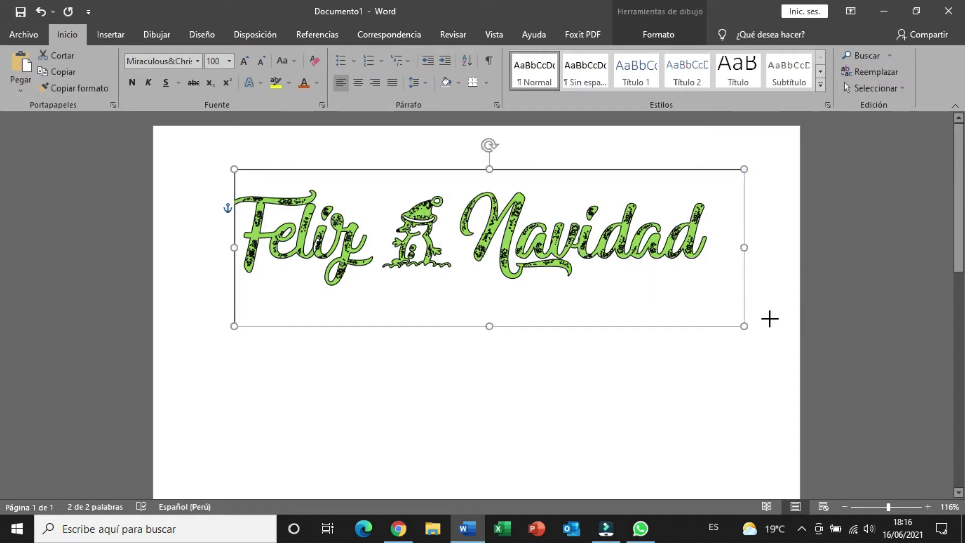
click(667, 36)
click(448, 55)
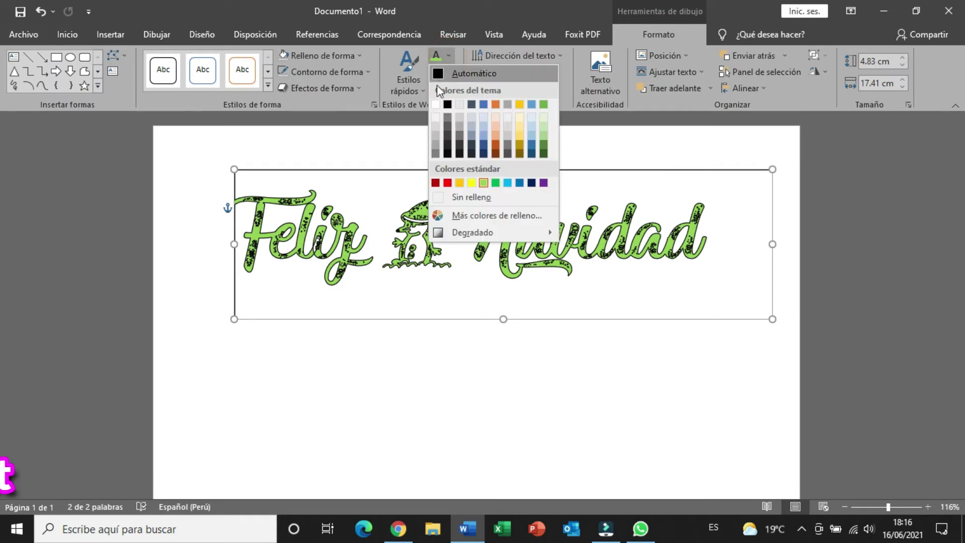
click(435, 104)
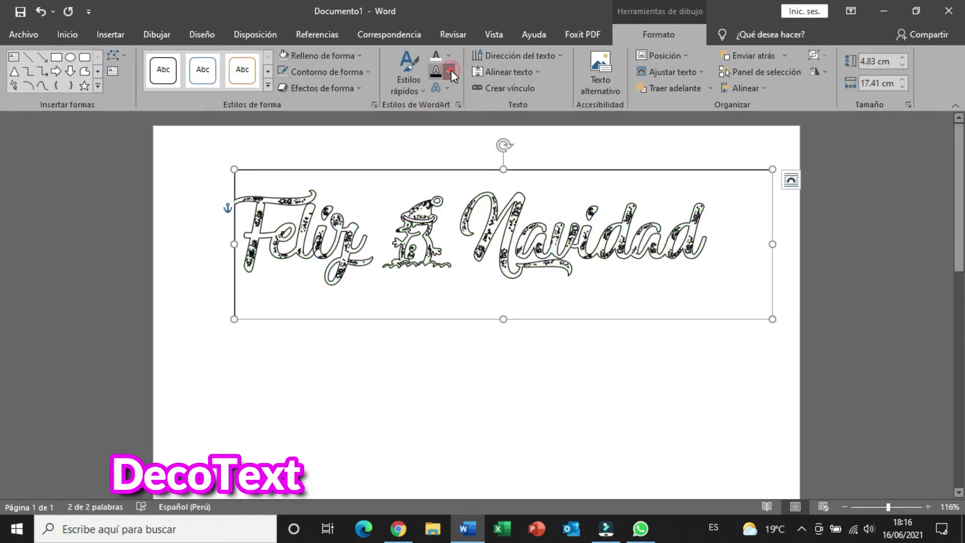
click(451, 70)
click(442, 89)
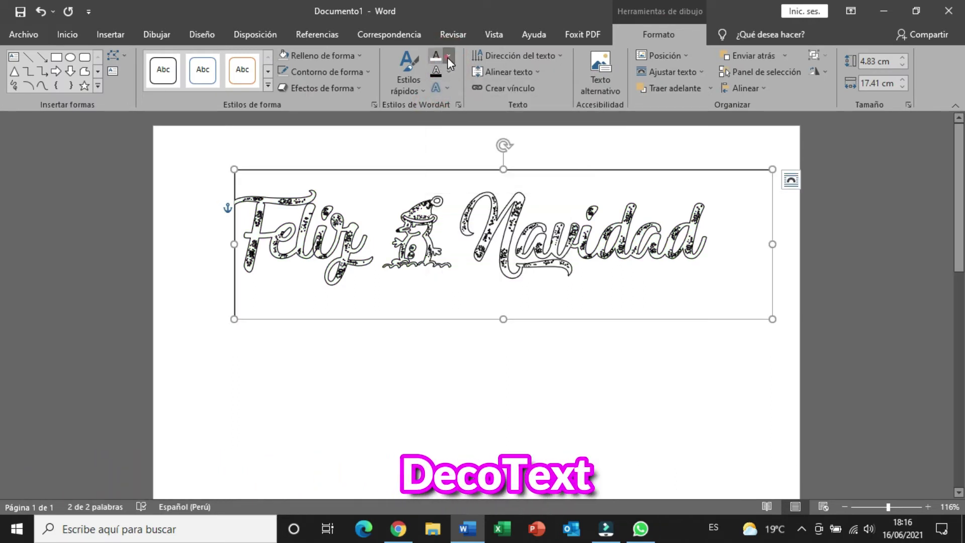
click(447, 57)
click(439, 69)
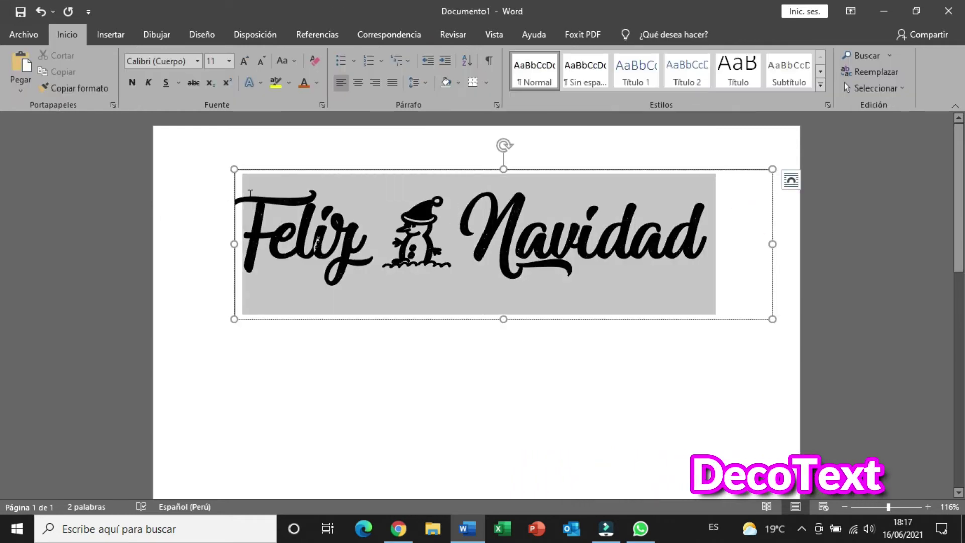
Toggle Bold on and off for the whole text, leaving plain black letters.
triple_click(251, 193)
click(131, 83)
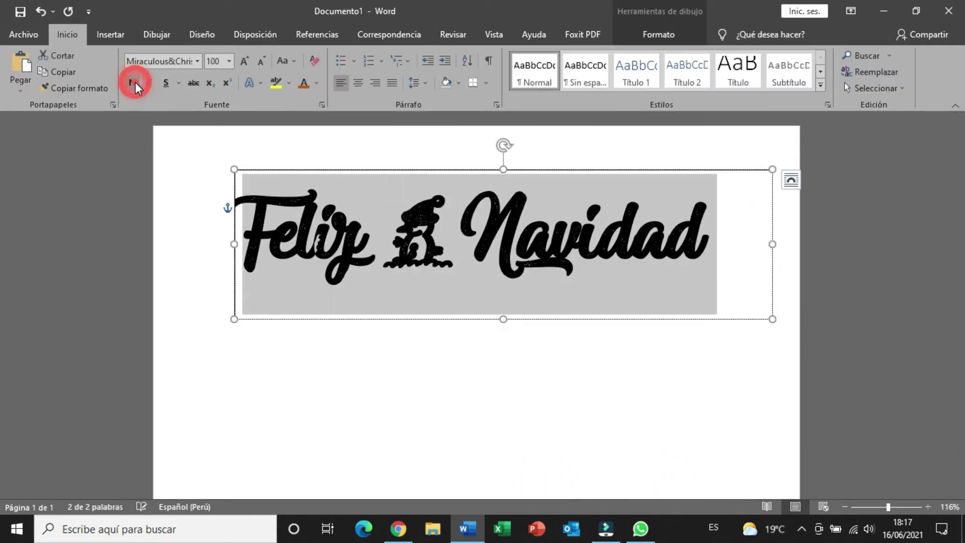
click(134, 84)
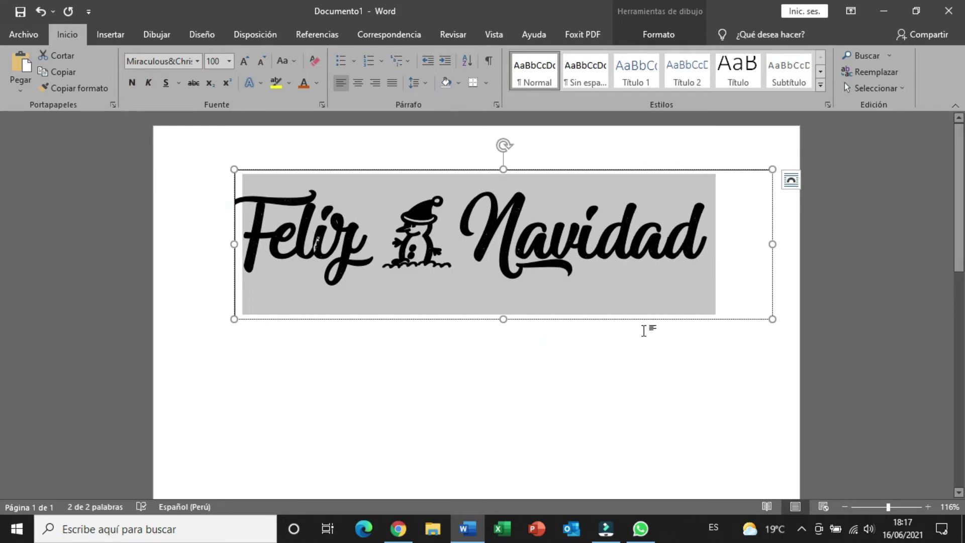
click(649, 195)
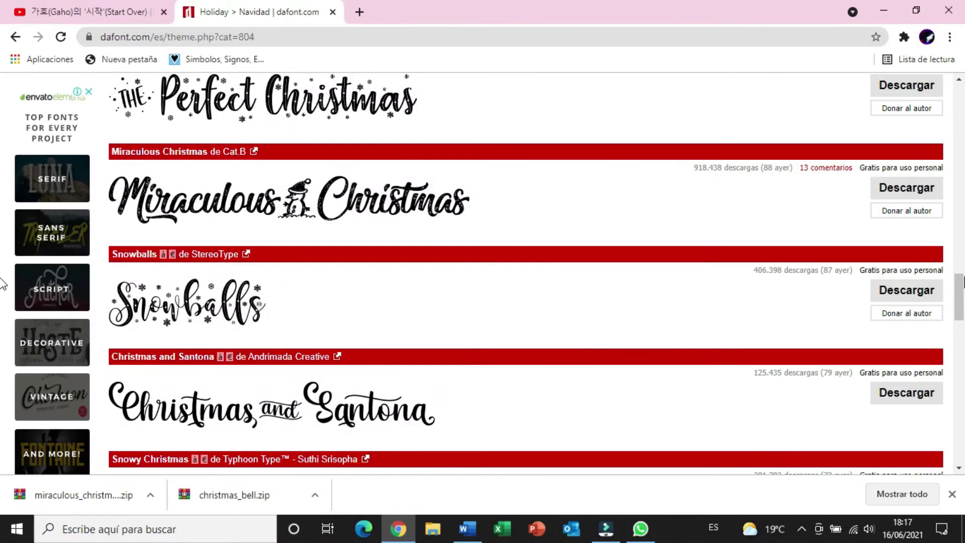
Search DaFont for the Valentday font.
scroll(3, 284, up, 15)
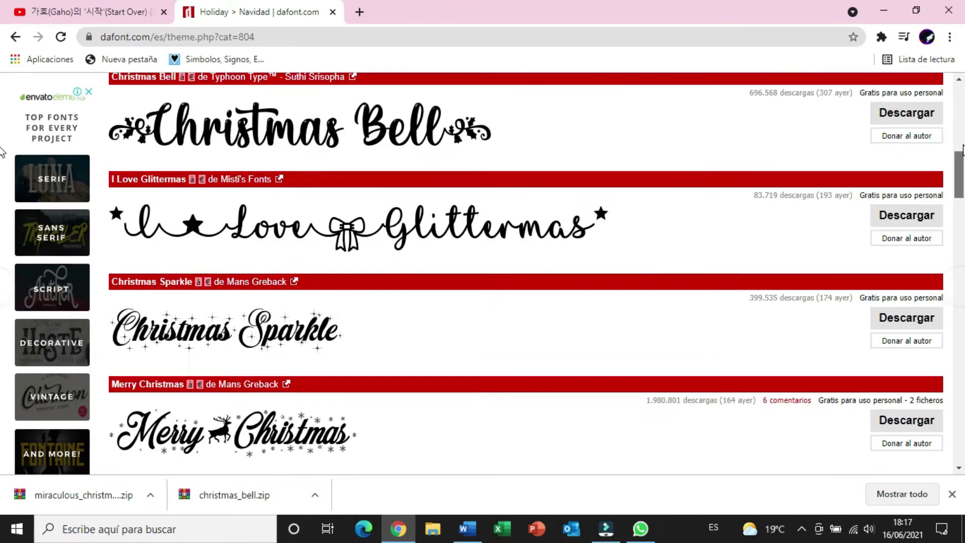
click(828, 167)
text(Valentday)
key(Return)
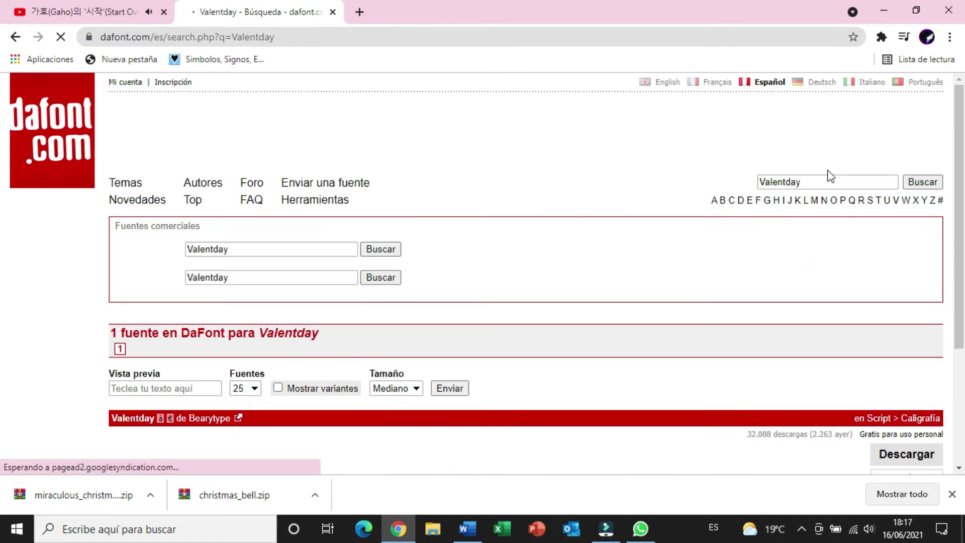
Download Valentday and move the valentday archive into the prueba folder.
scroll(739, 277, down, 3)
scroll(739, 276, down, 2)
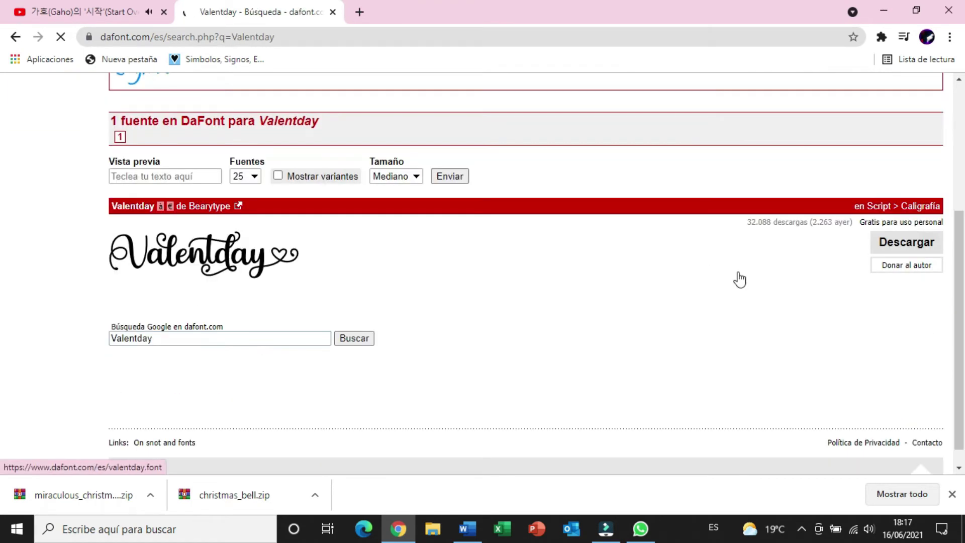
click(883, 249)
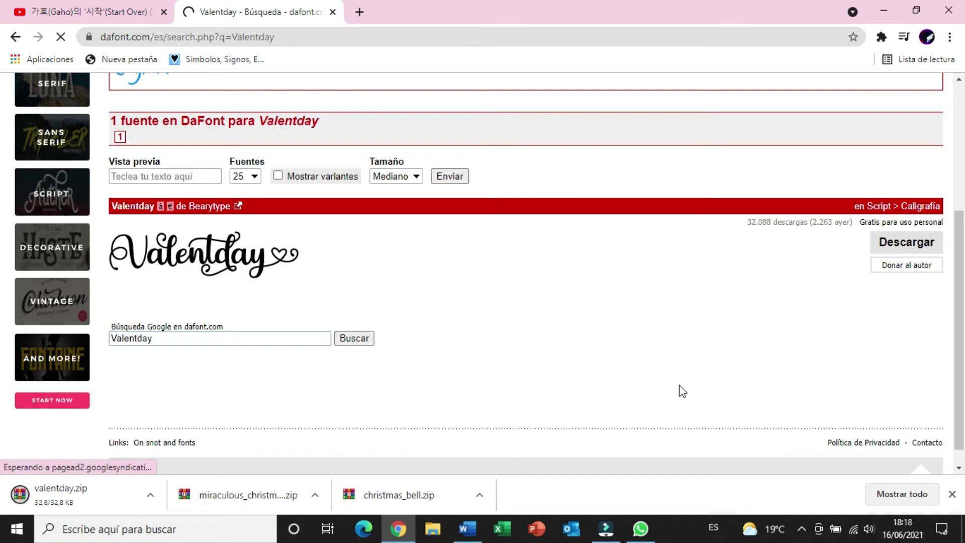
click(432, 529)
drag(224, 168, 149, 249)
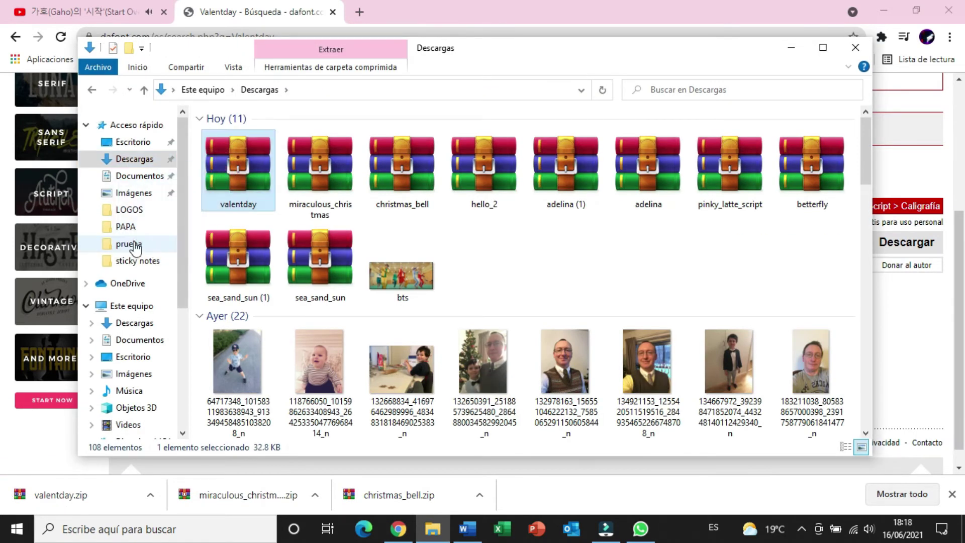
Install Valentday.ttf from the valentday.zip archive in the prueba folder.
click(133, 245)
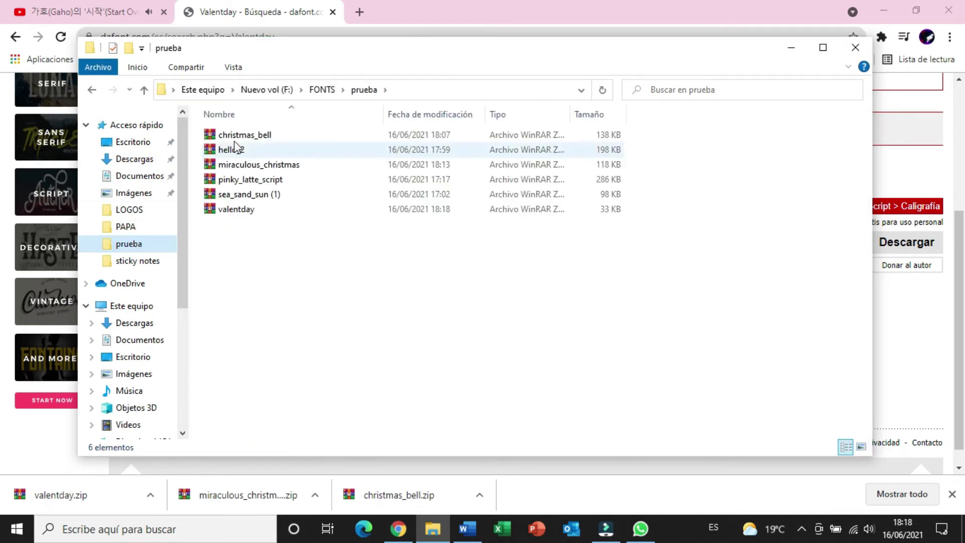
double_click(238, 210)
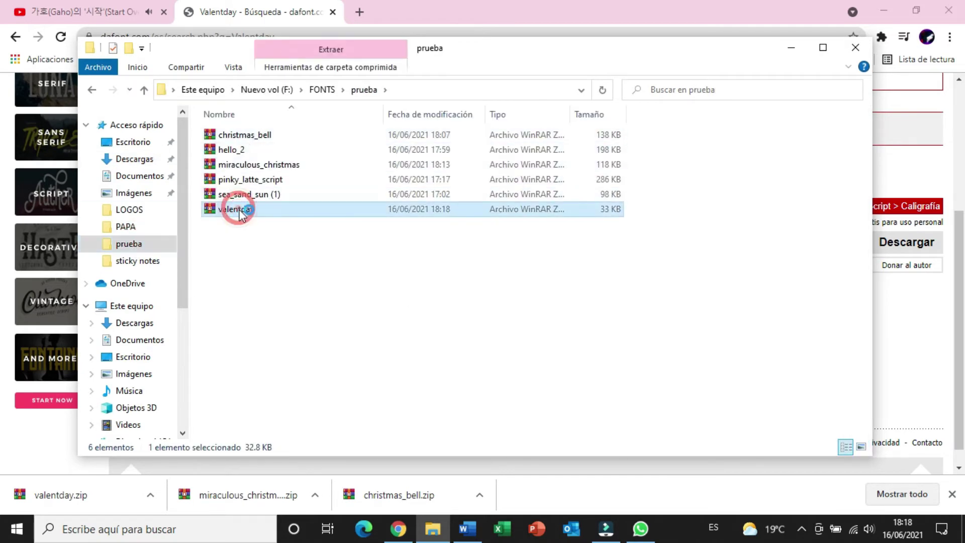
click(105, 178)
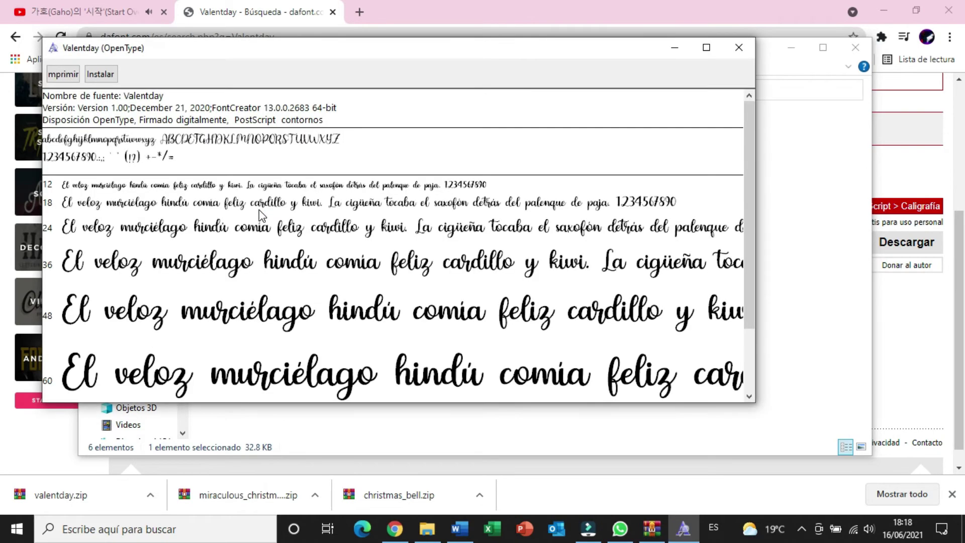
click(100, 74)
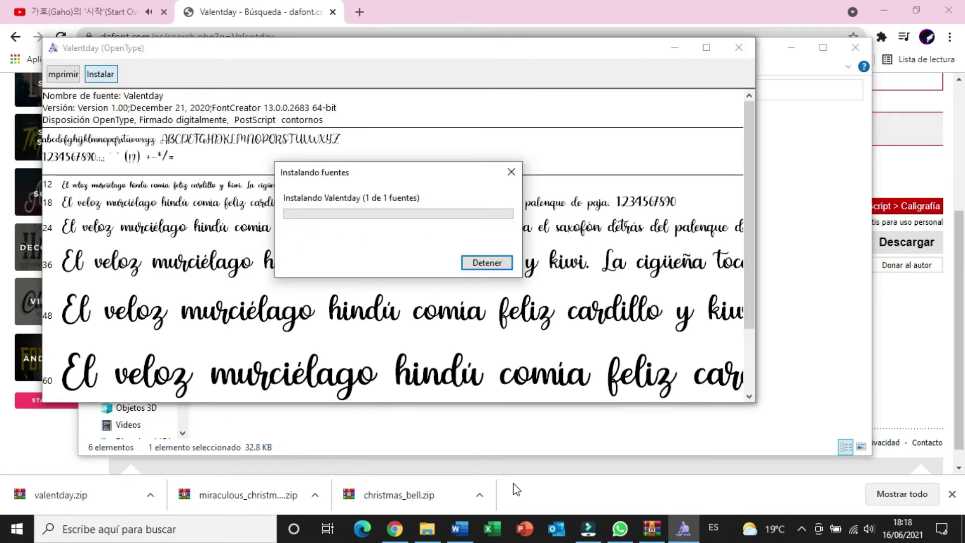
Paste a copy of the Feliz Navidad text box in Word and place it below the original.
click(460, 529)
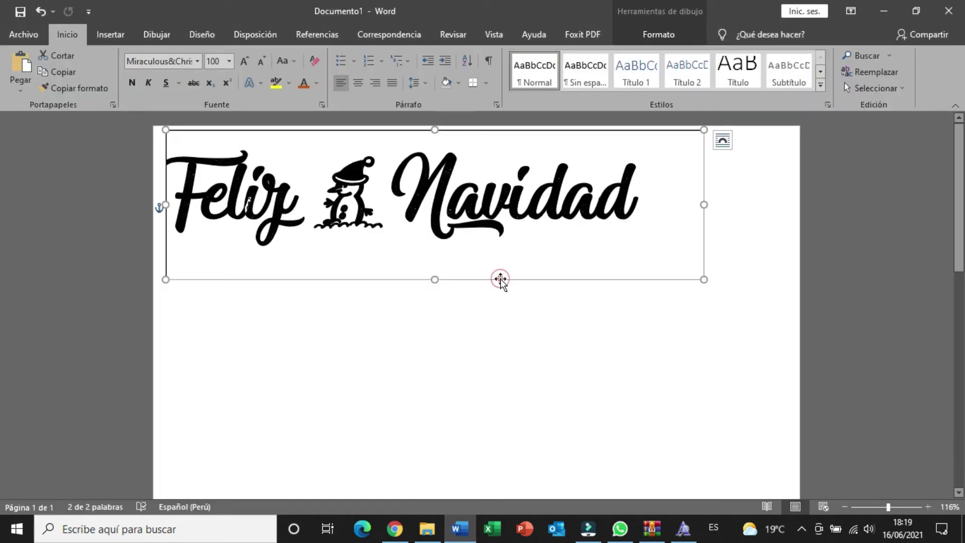
key(ctrl+v)
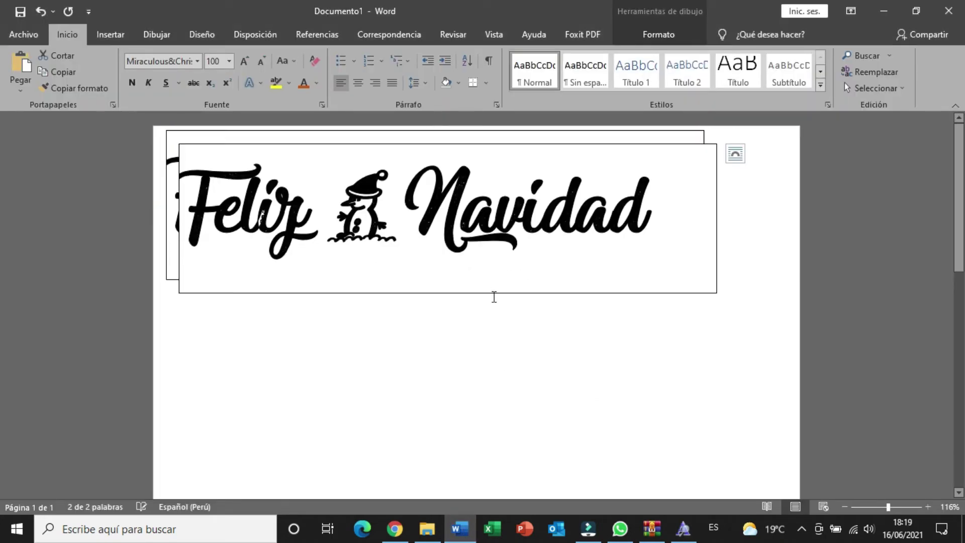
drag(492, 296, 470, 409)
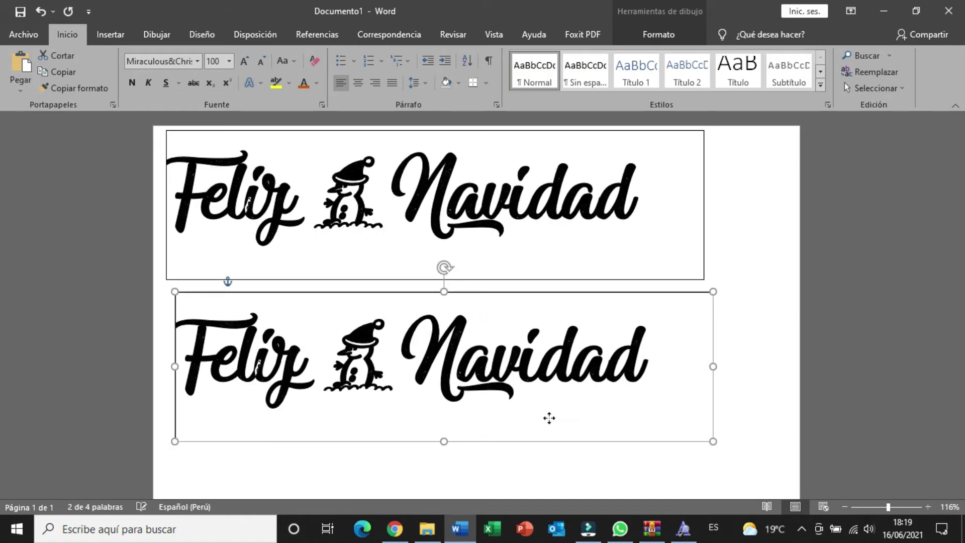
click(648, 378)
drag(647, 378, 181, 375)
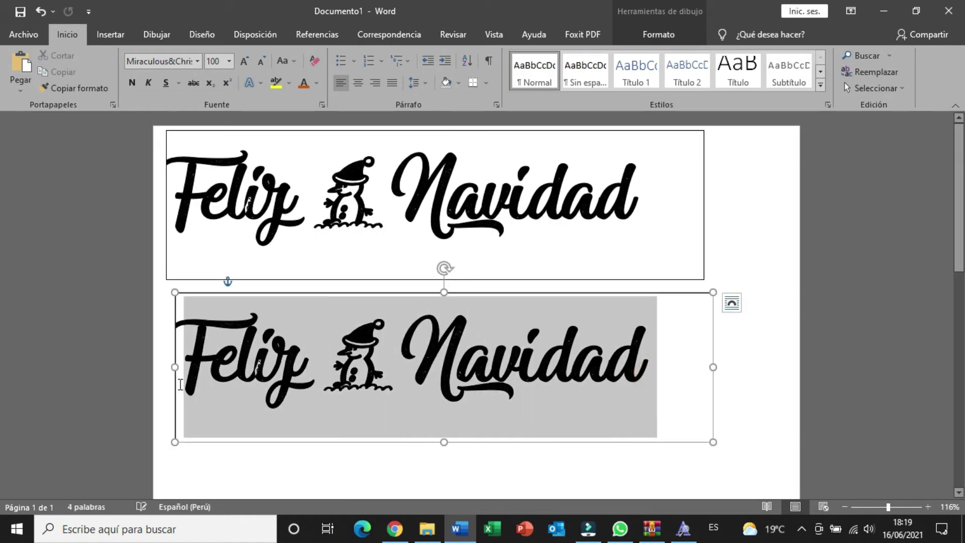
Replace the copied Feliz Navidad text with 'Amor' and set it in the Valentday font.
click(417, 376)
key(BackSpace)
text(Amor)
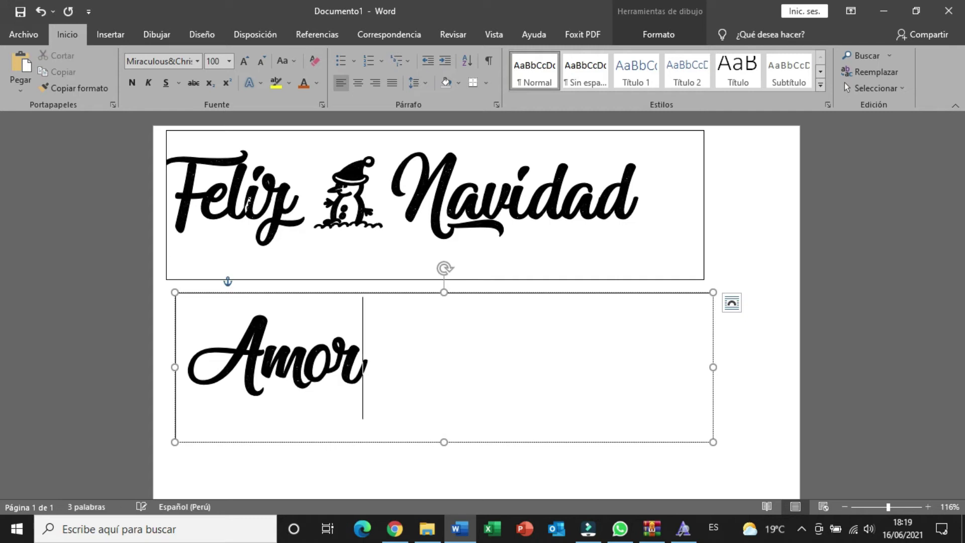
drag(379, 362, 187, 362)
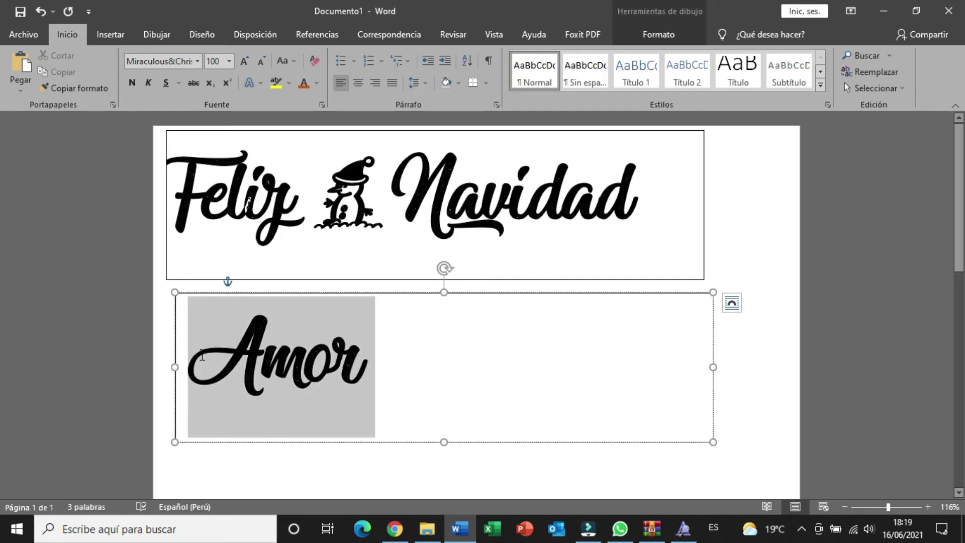
click(197, 61)
text(Valentday)
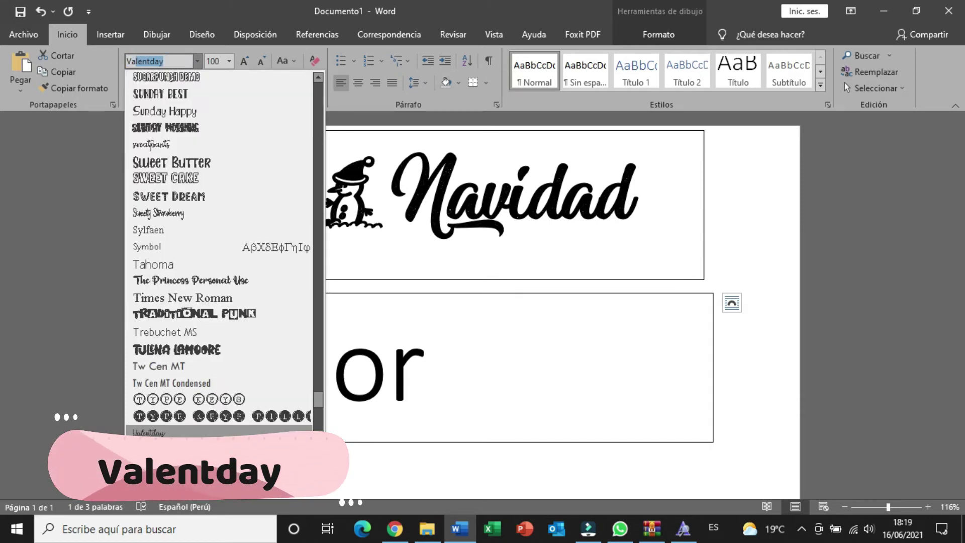
key(Return)
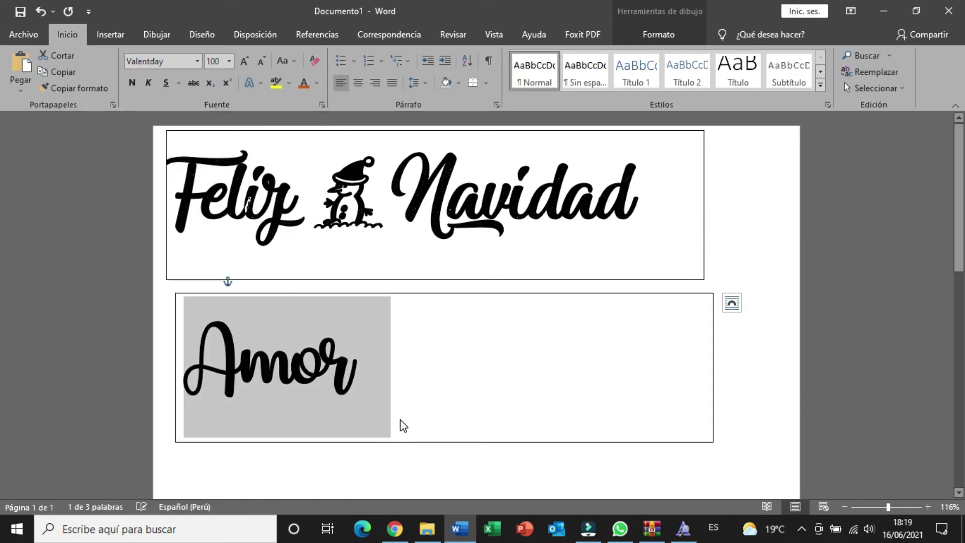
Open the Symbol dialog after Amor with its font set to Valentday.
click(439, 394)
click(110, 34)
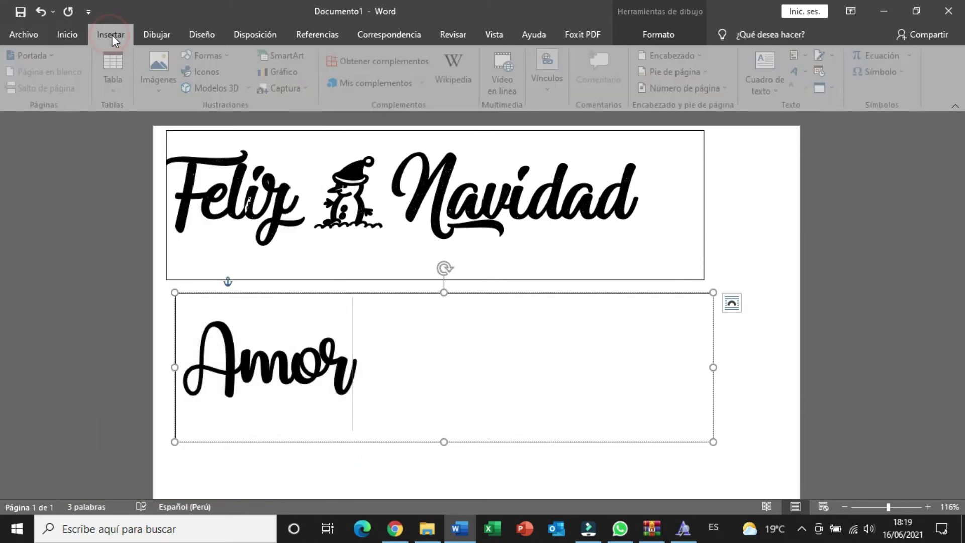
click(905, 73)
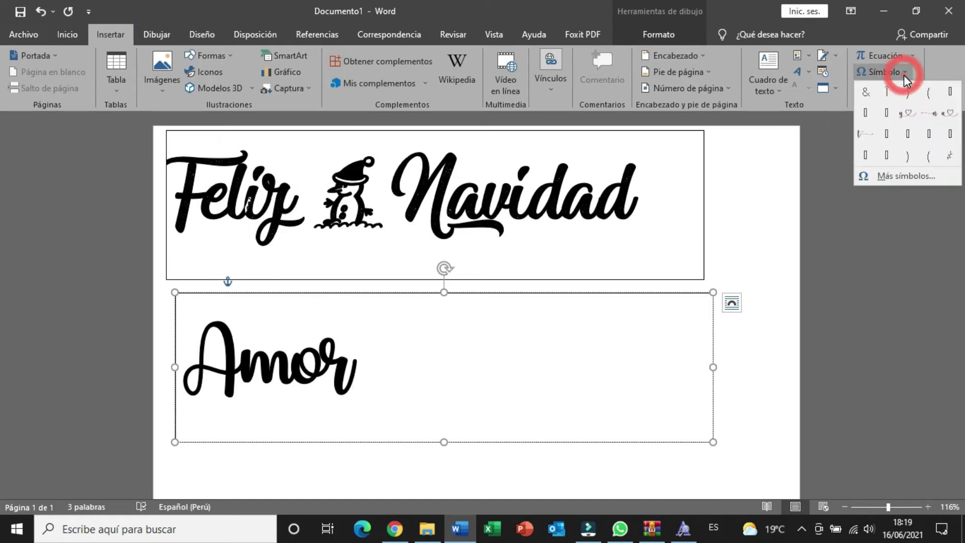
click(902, 174)
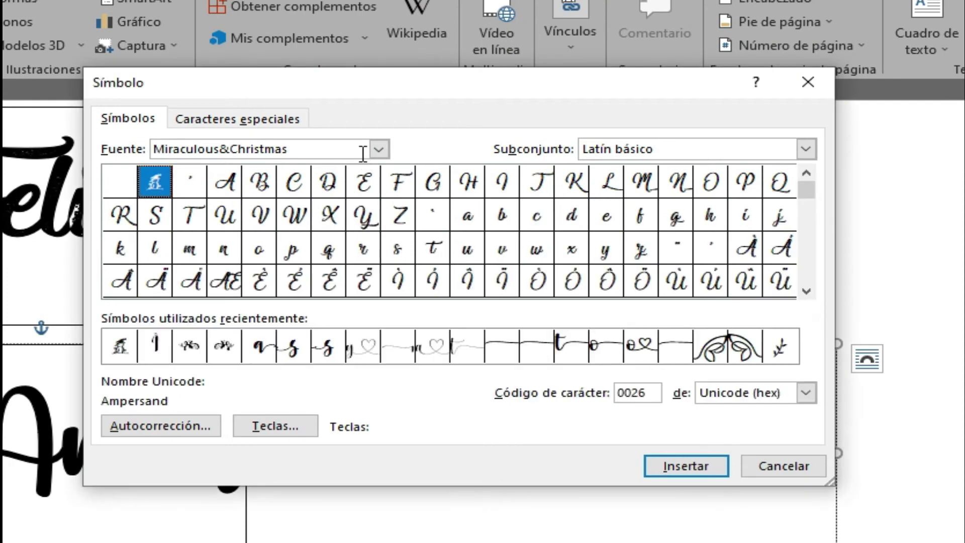
click(363, 154)
click(363, 153)
click(363, 153)
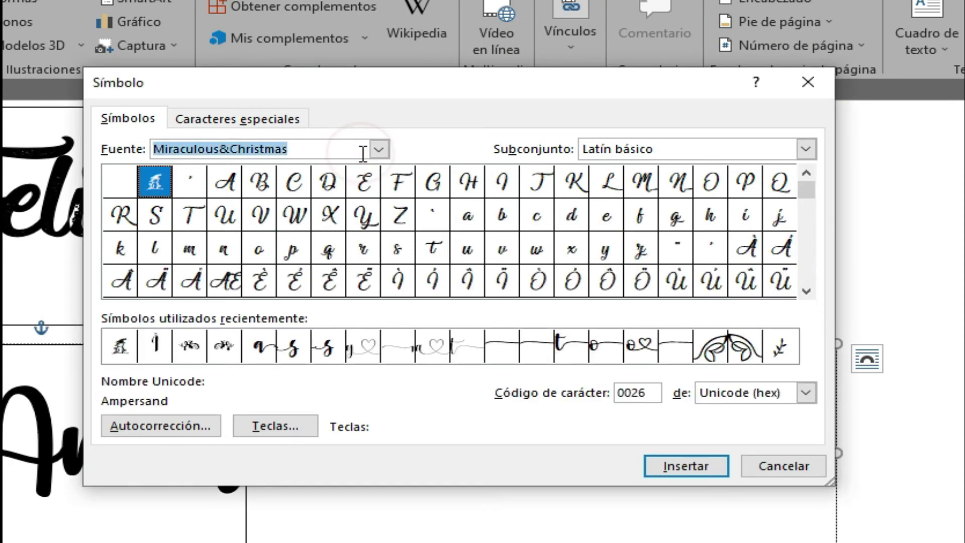
text(valentday)
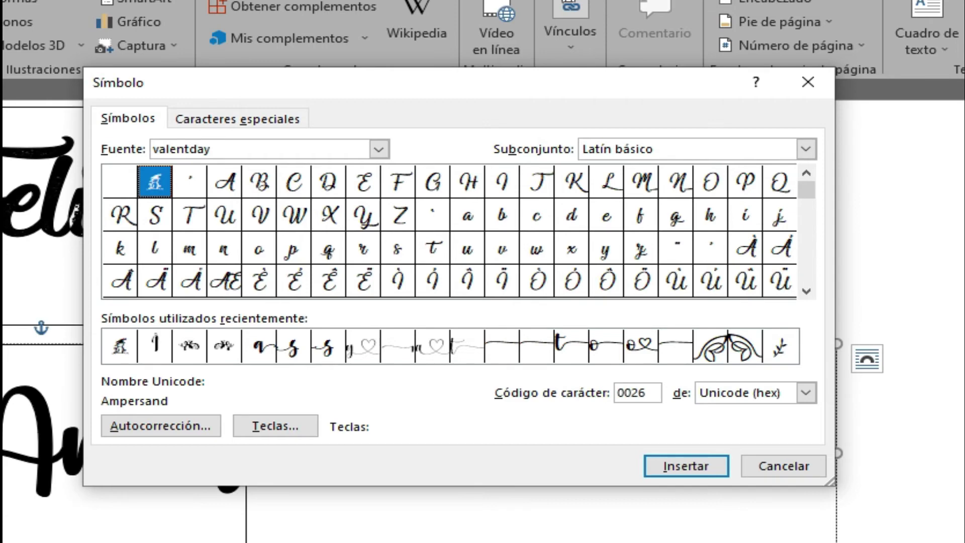
key(Return)
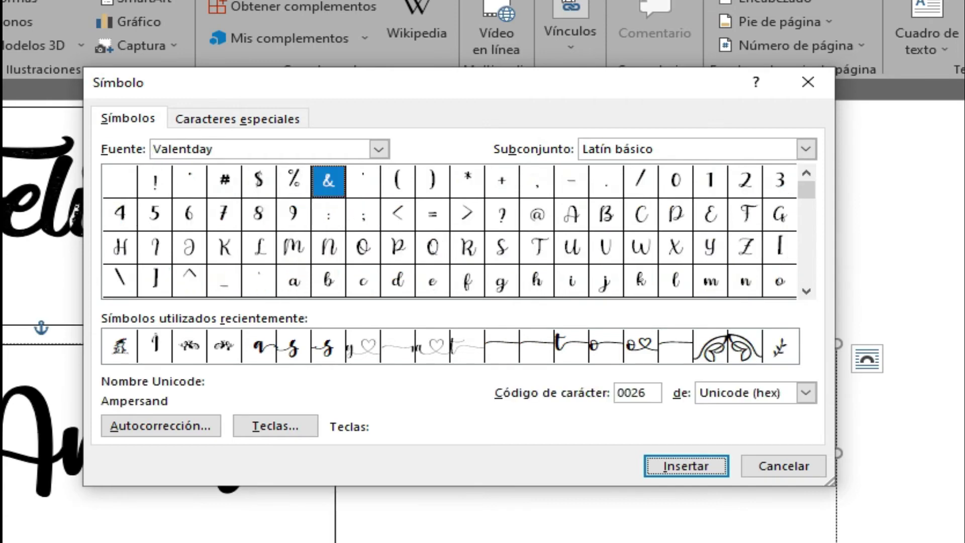
Insert an ampersand and the Valentday swash capital A glyph.
key(Return)
click(807, 292)
click(807, 291)
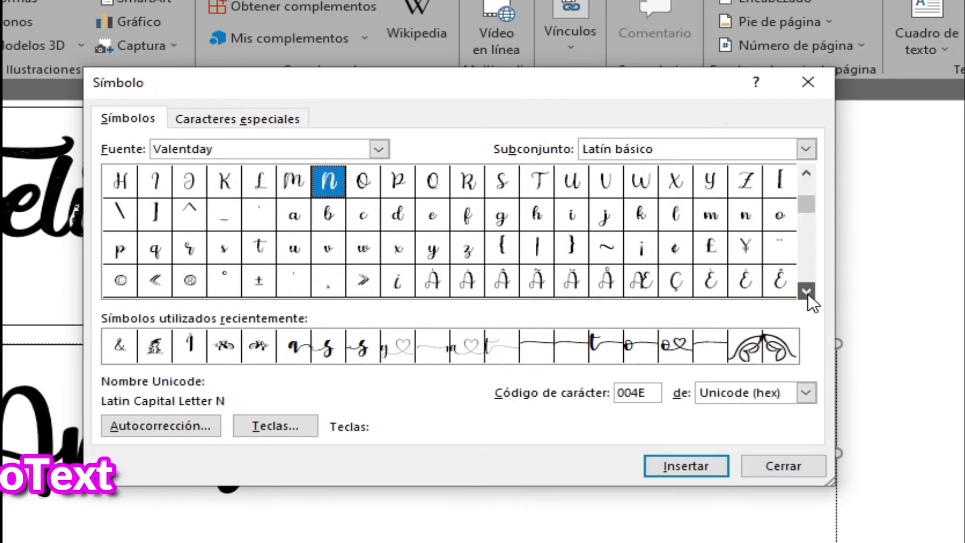
click(808, 292)
click(808, 292)
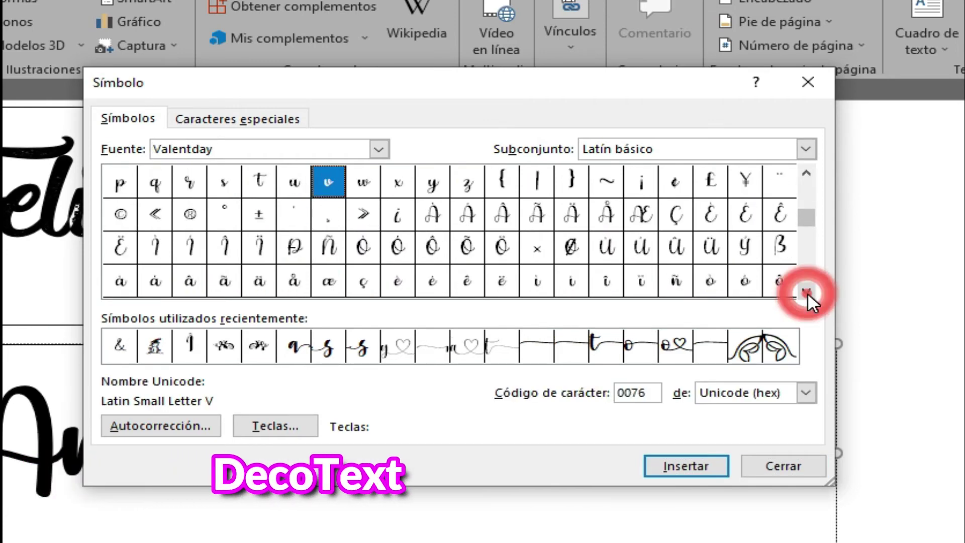
click(807, 292)
click(807, 292)
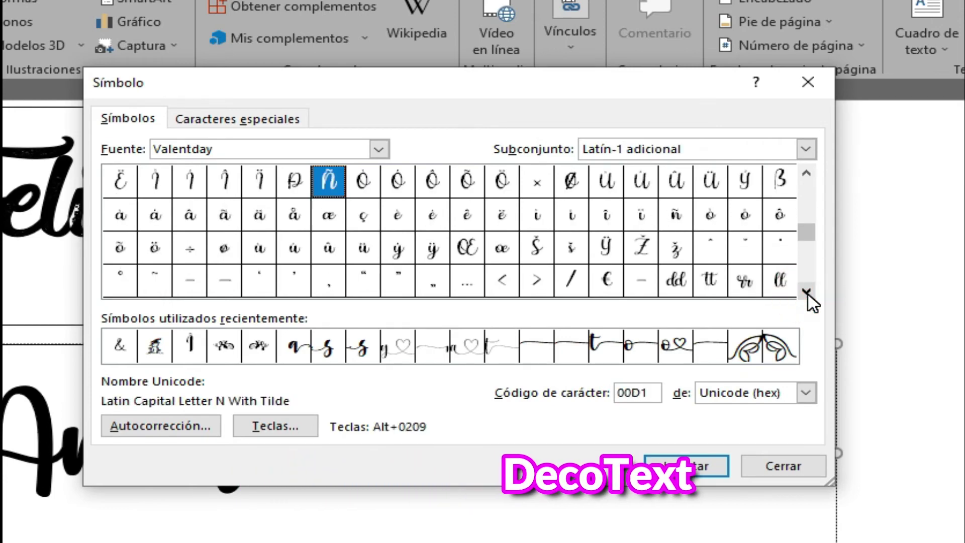
click(808, 292)
click(808, 292)
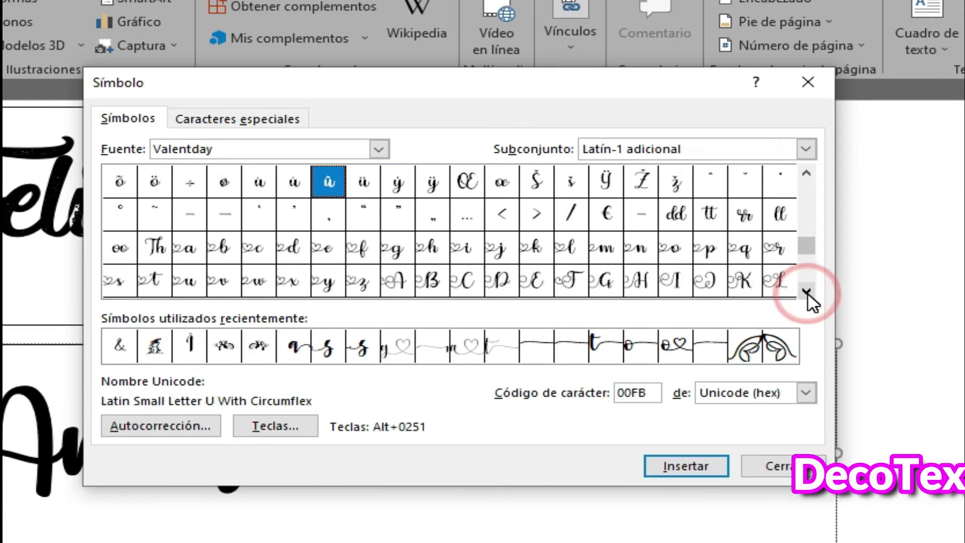
click(808, 291)
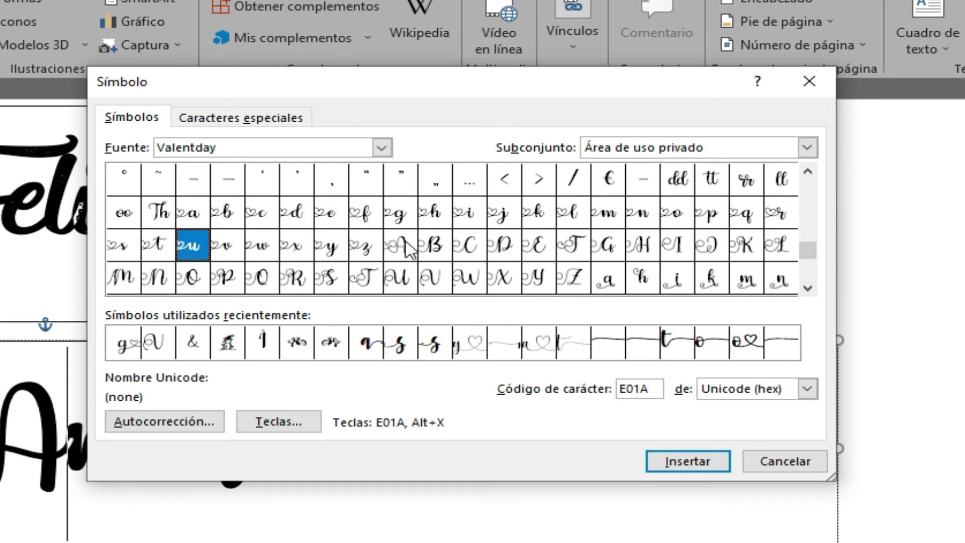
click(408, 246)
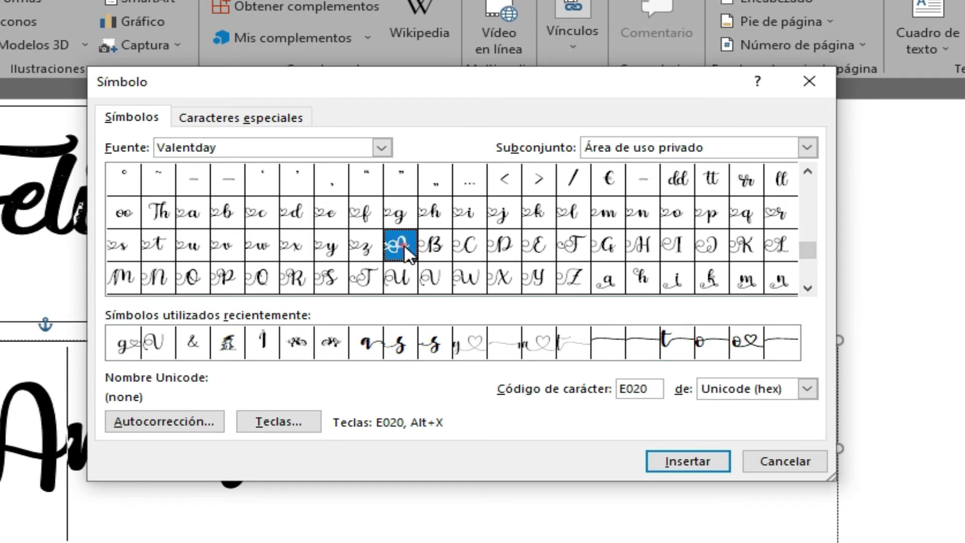
click(690, 465)
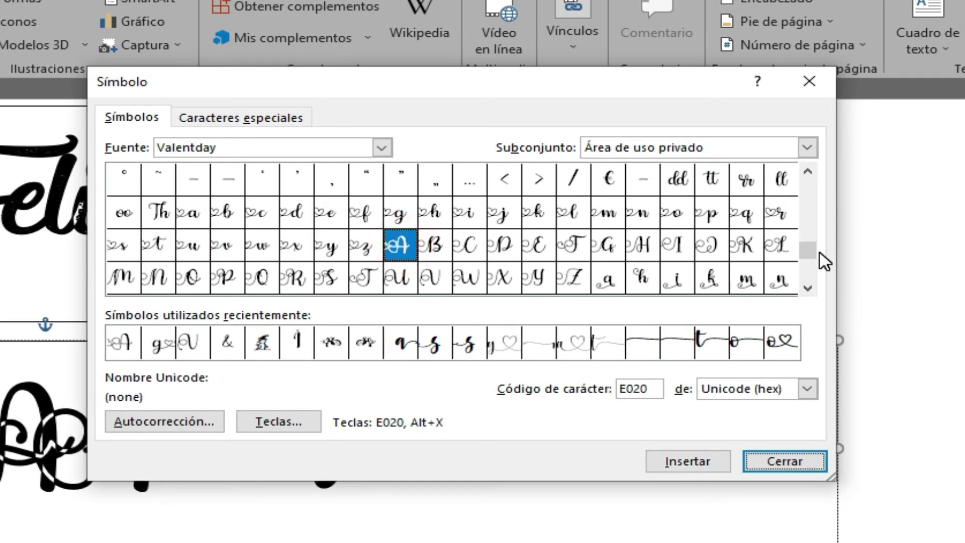
Insert the Valentday swash r glyph and close the symbol dialog.
click(806, 288)
click(806, 288)
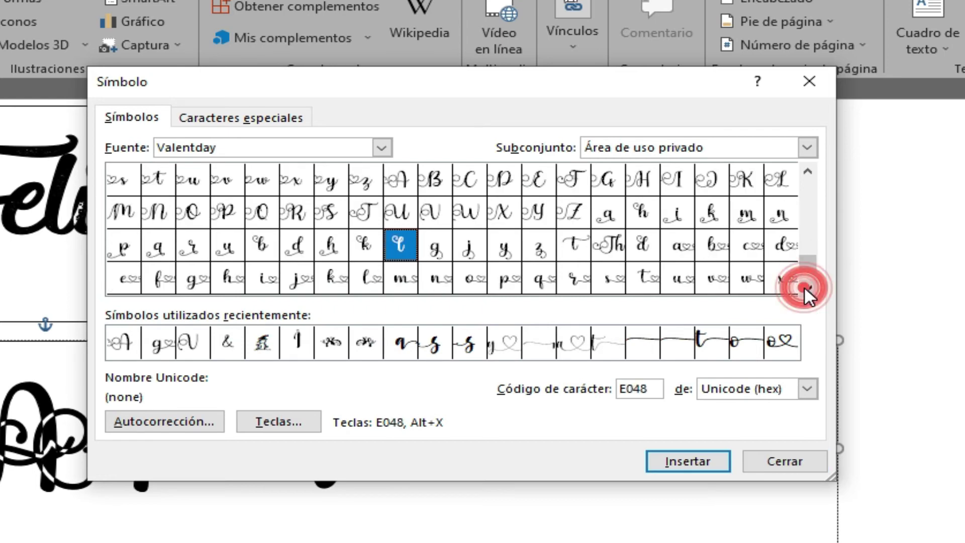
click(807, 287)
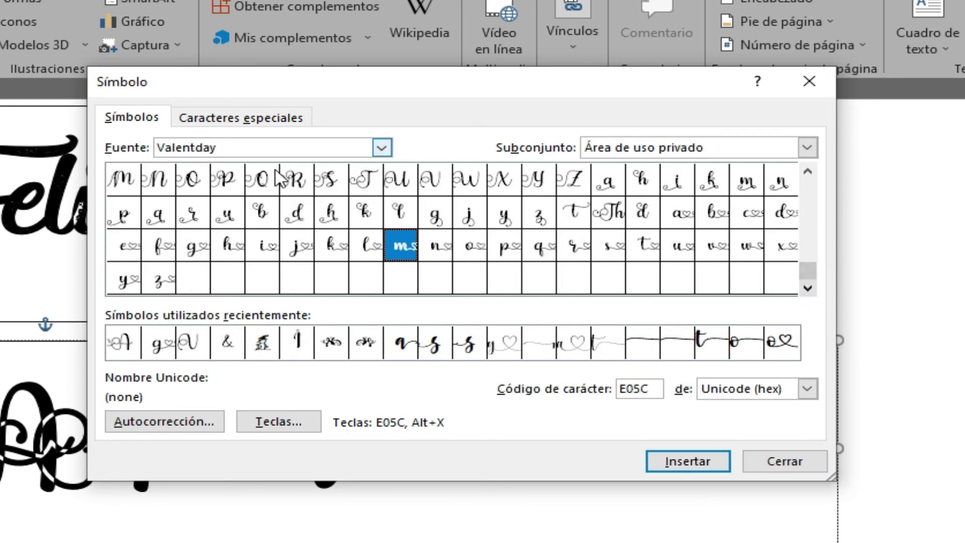
click(192, 213)
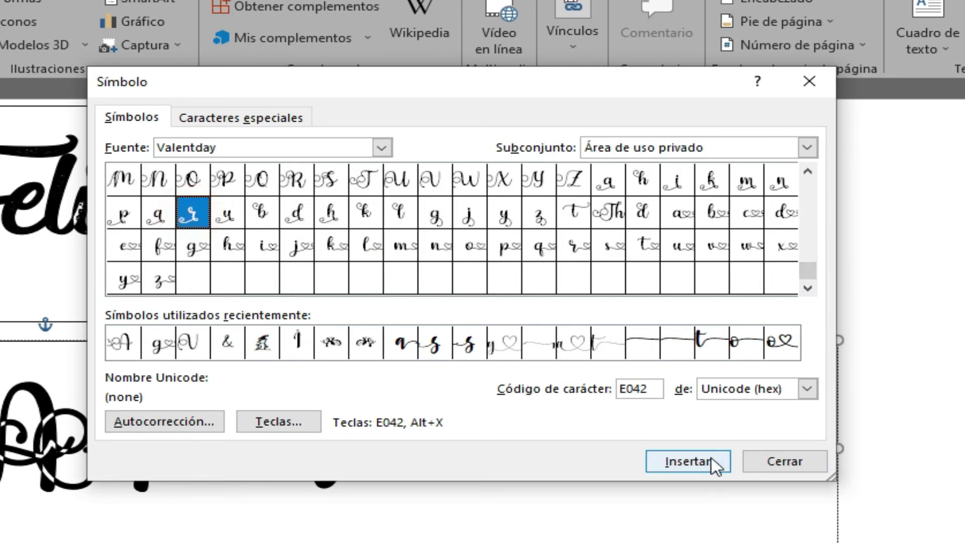
click(680, 459)
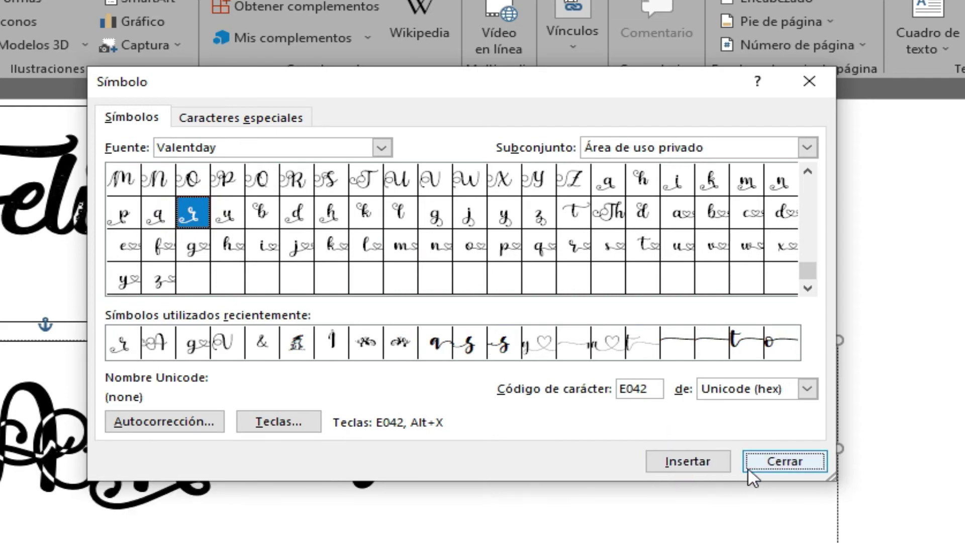
click(783, 460)
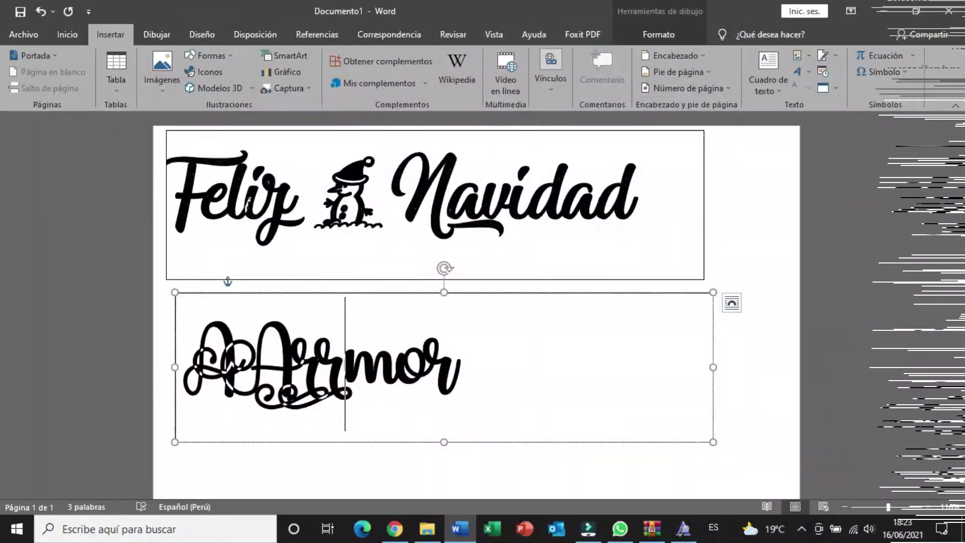
Delete the stray glyphs and insert swash capital A glyph E020 before 'mor'.
key(BackSpace)
key(BackSpace)
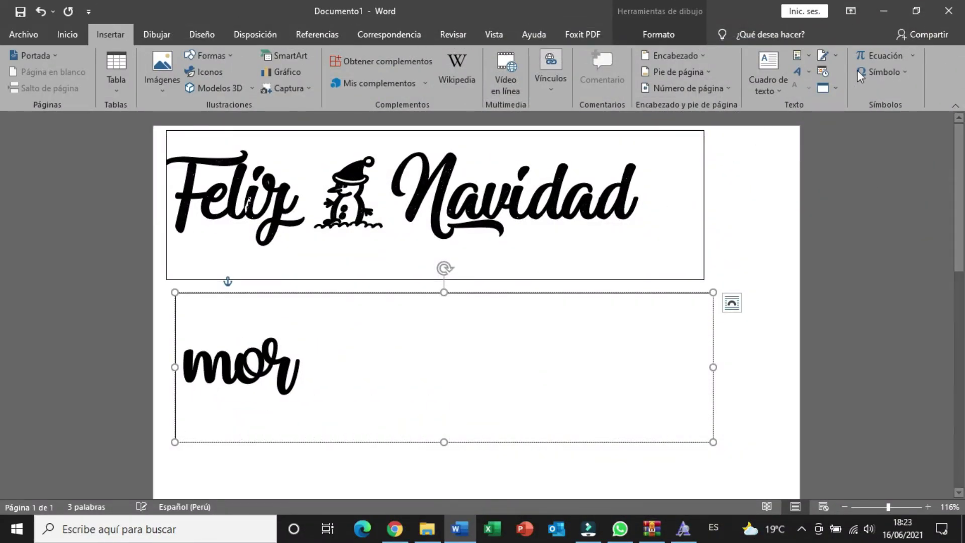
click(900, 73)
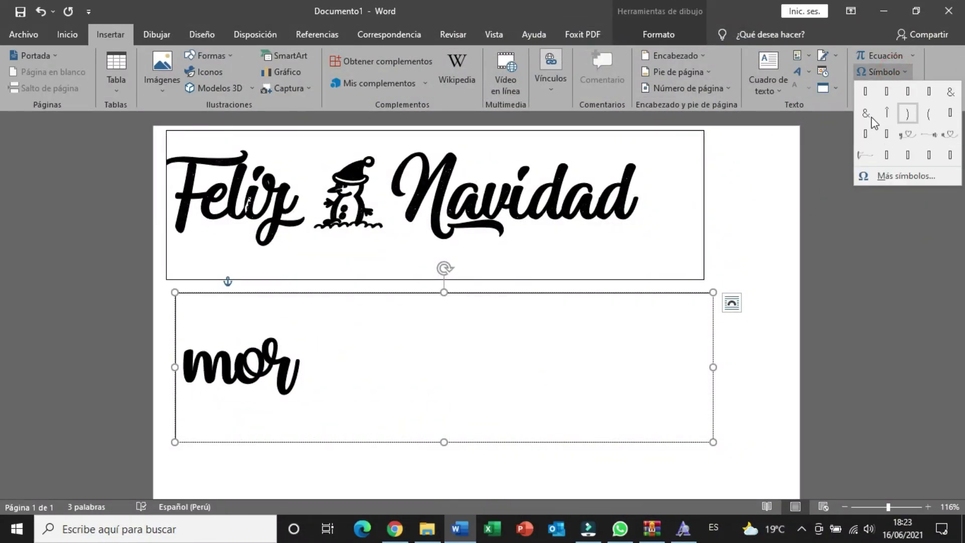
click(897, 176)
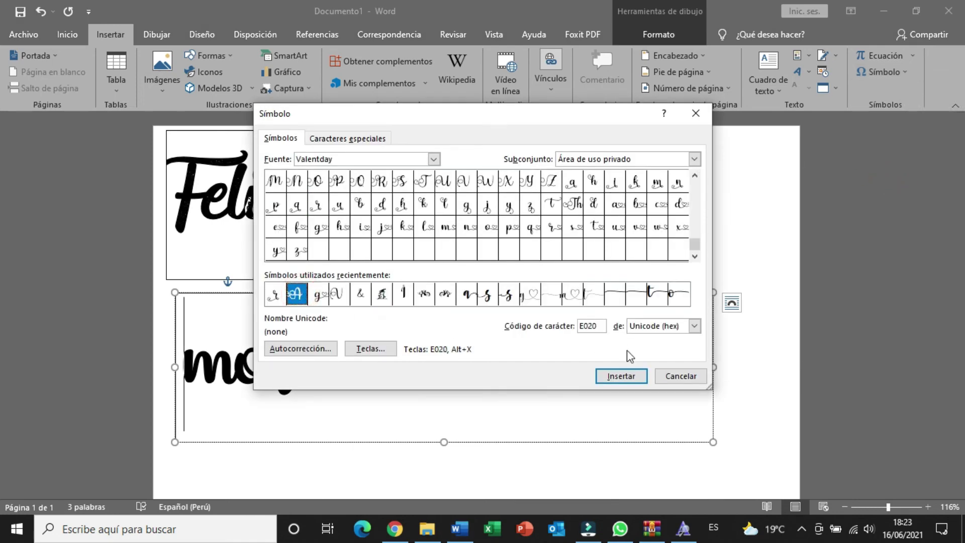
click(622, 377)
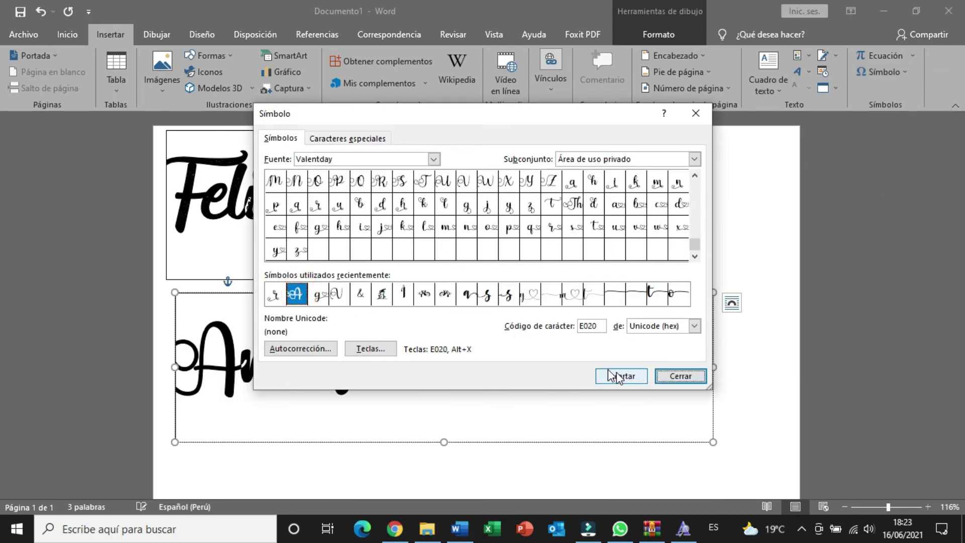
click(673, 377)
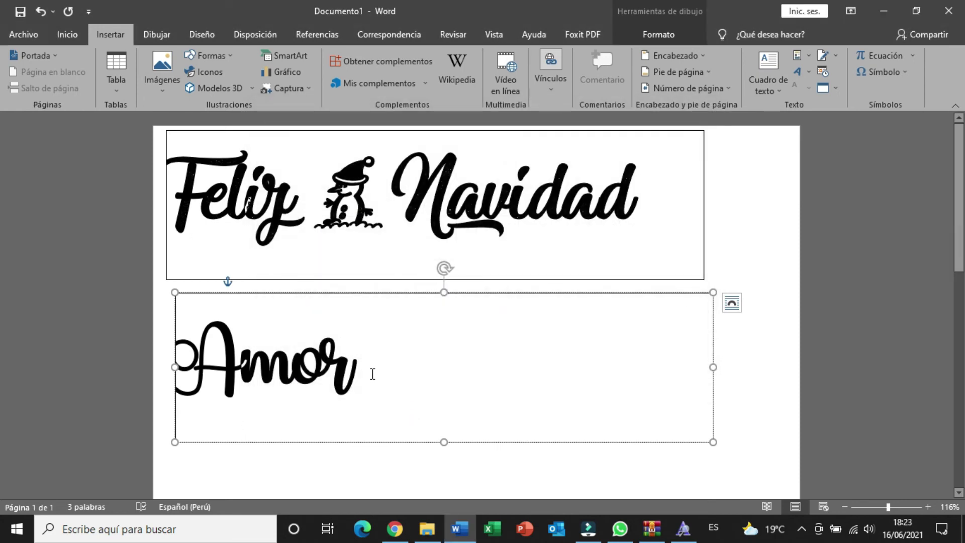
Replace the final r of Amor with Valentday swash r glyph E042.
key(BackSpace)
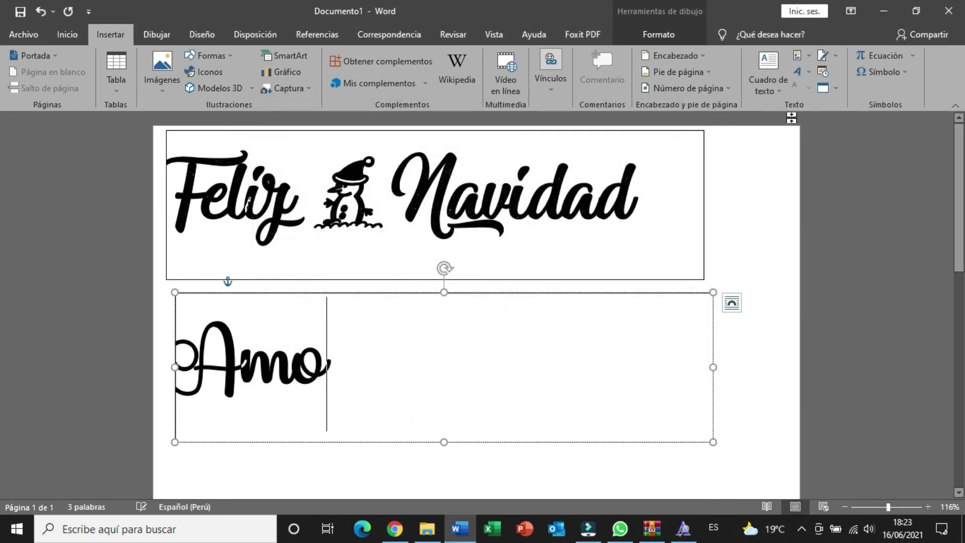
click(883, 71)
click(882, 180)
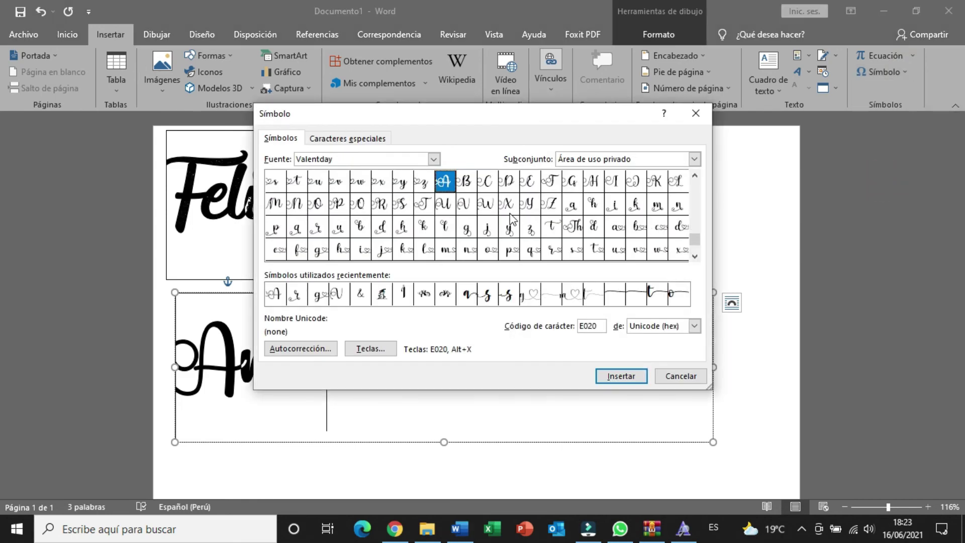
click(618, 385)
click(682, 377)
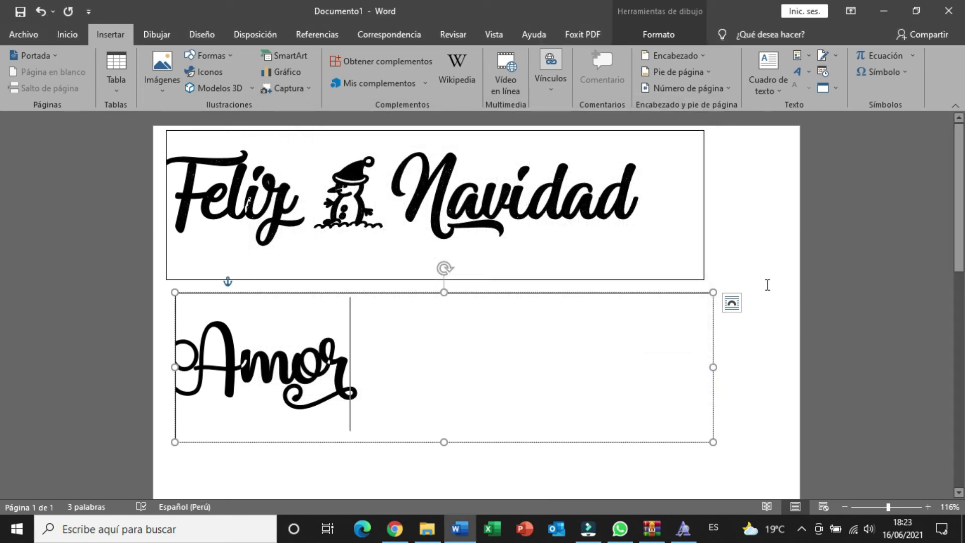
Shift Amor right so its leading swash shows, then give it an outer shadow.
click(174, 357)
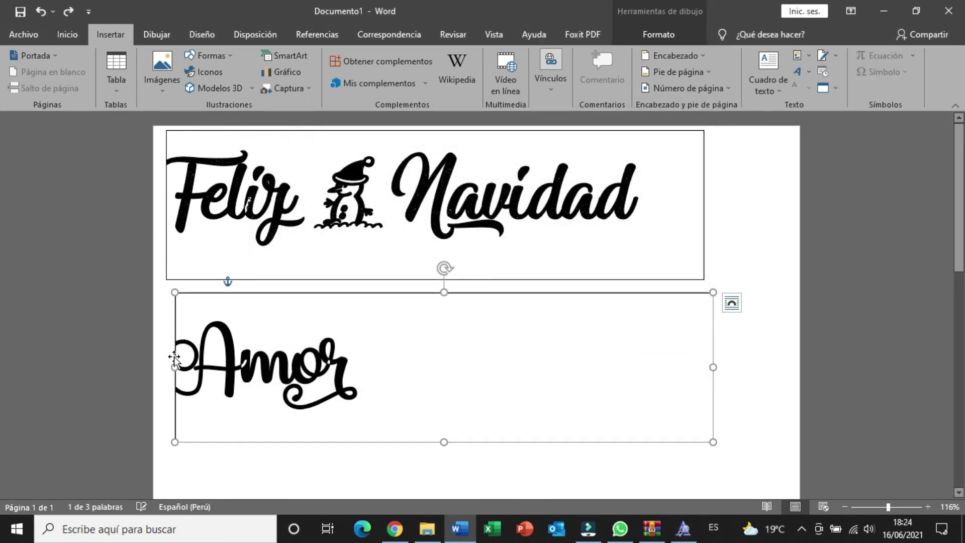
click(191, 358)
key(ctrl+y)
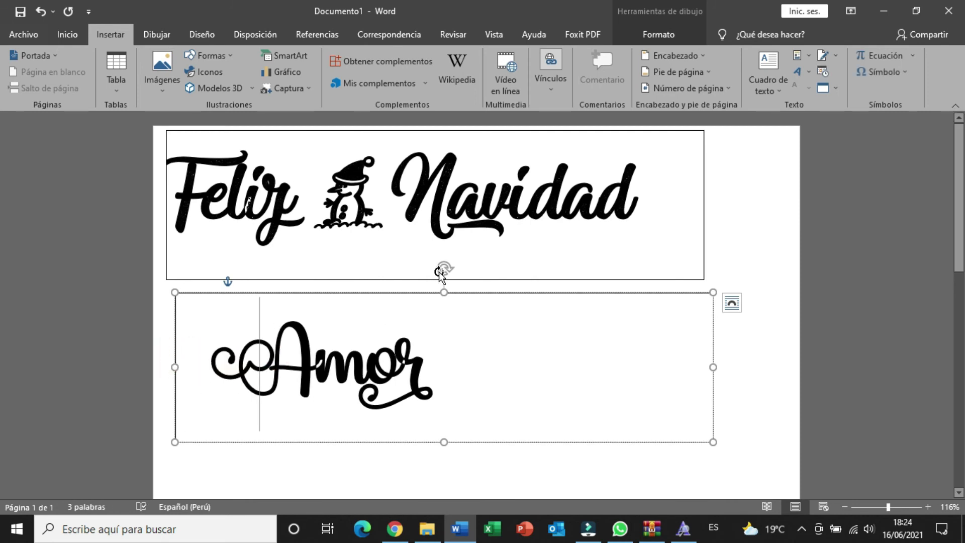
key(ctrl+a)
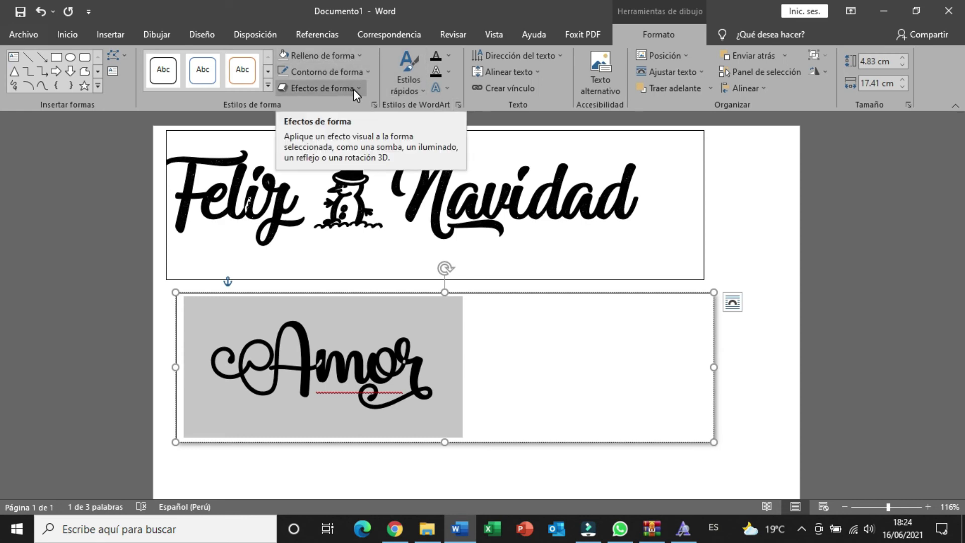
click(445, 87)
mouse_move(477, 115)
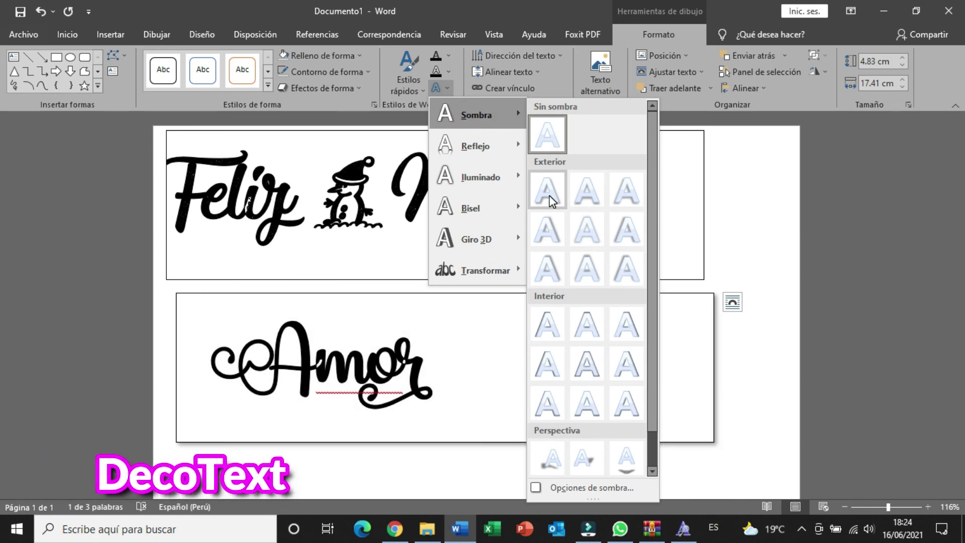
click(586, 201)
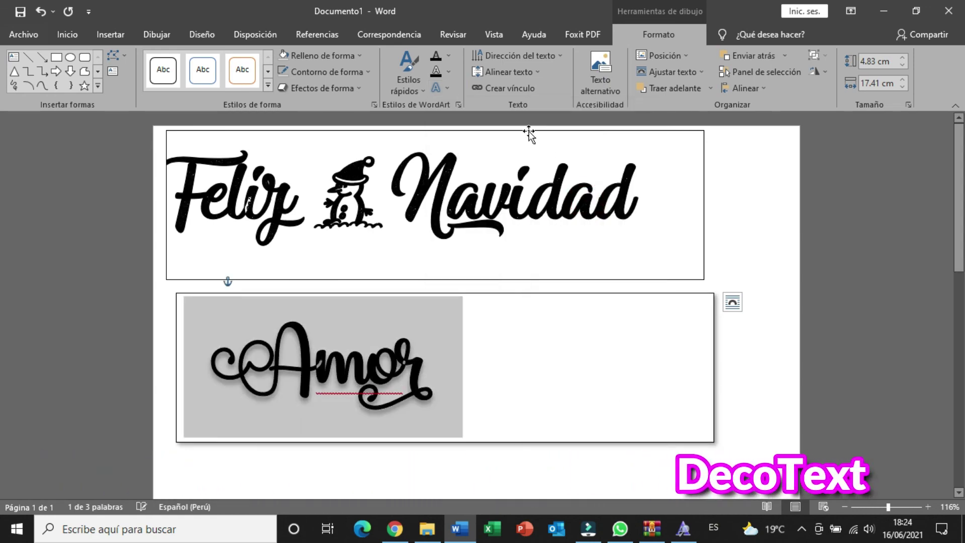
Add an orange glow text effect to the Amor lettering.
click(454, 71)
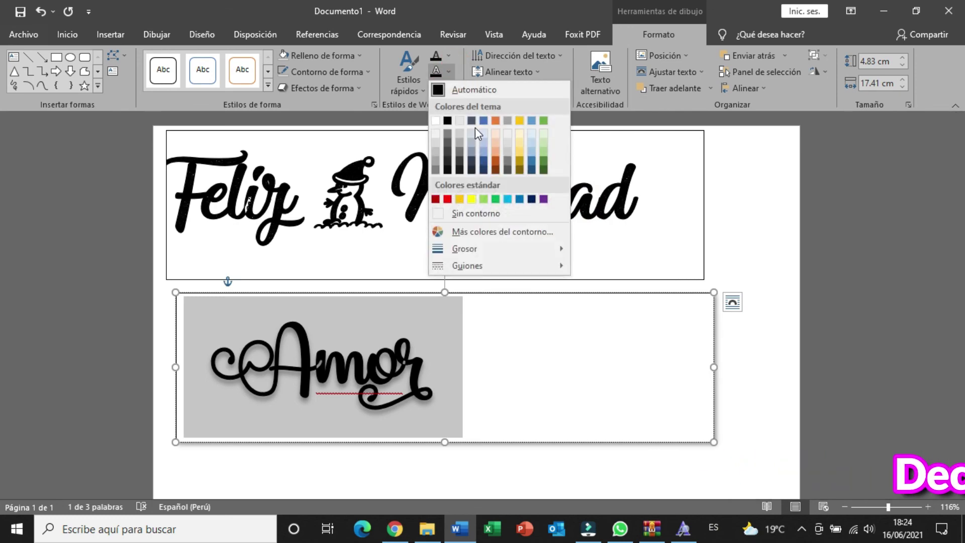
click(453, 70)
click(452, 89)
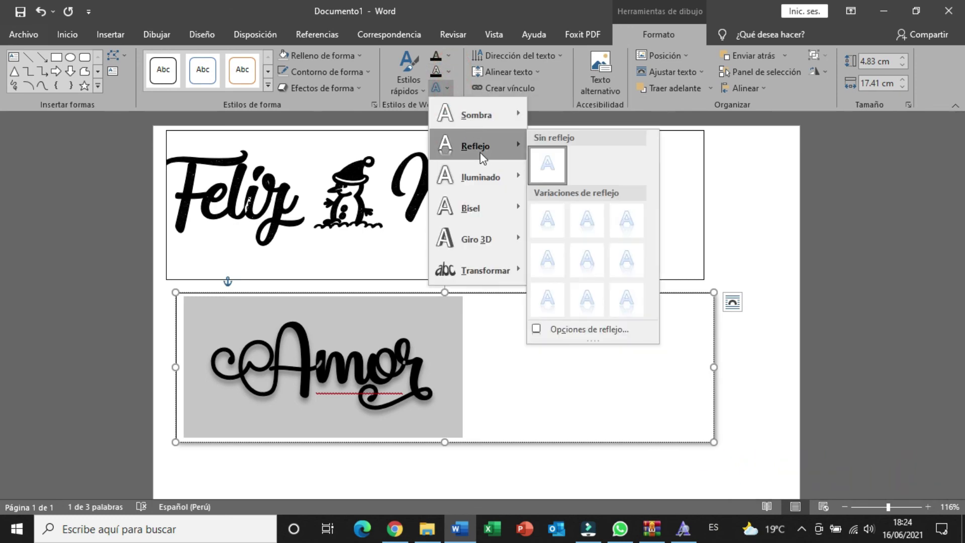
mouse_move(480, 176)
click(574, 331)
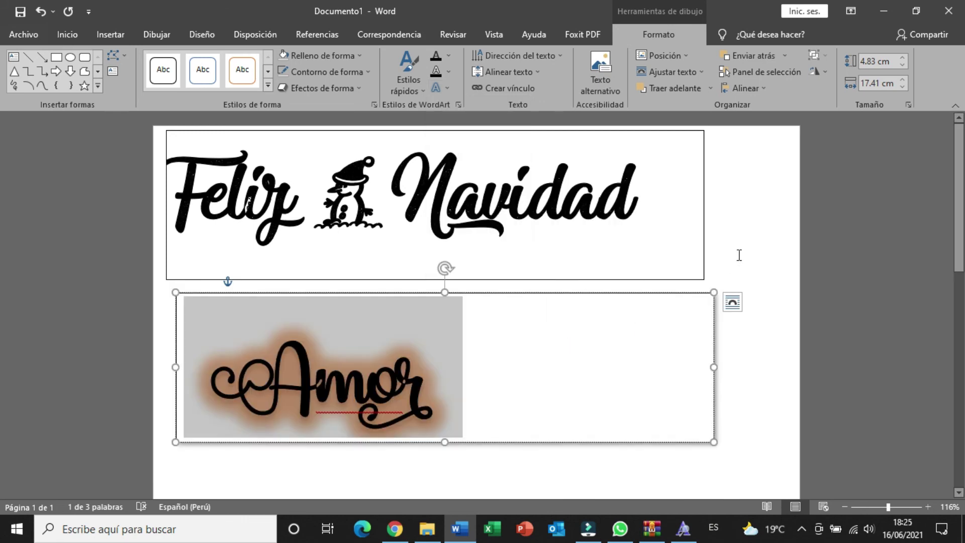
click(739, 255)
Raise the Amor box height from 4.83 cm to 5.78 cm and set its outline to none.
click(620, 431)
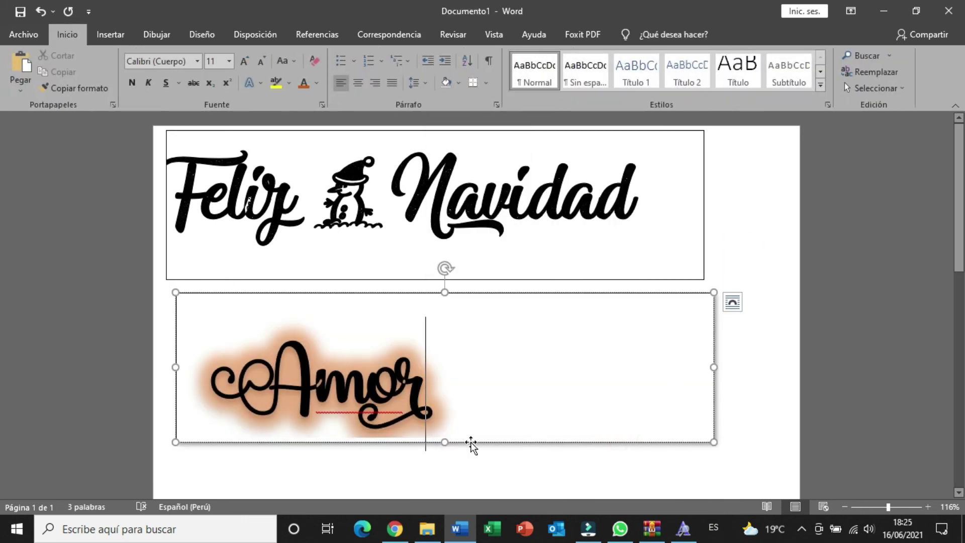
drag(444, 442, 443, 471)
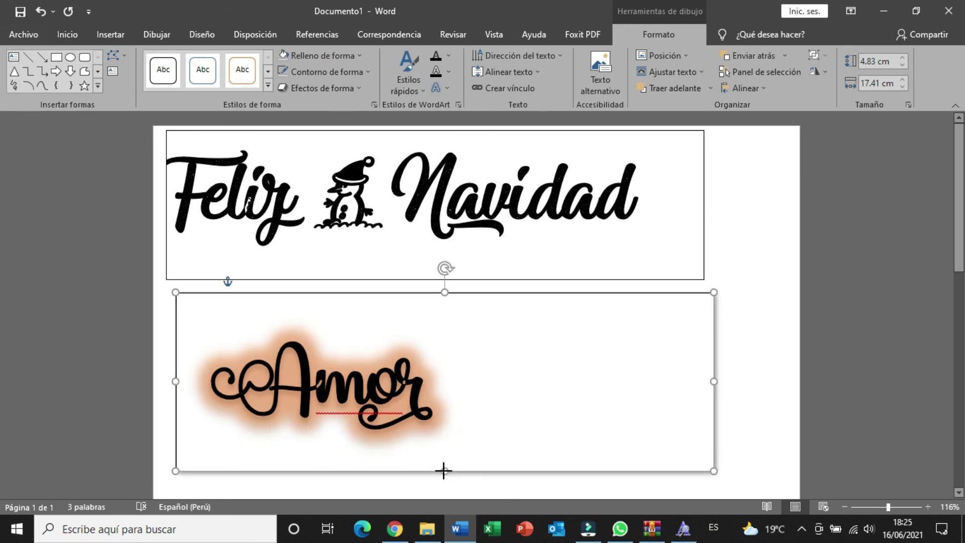
click(339, 70)
click(293, 199)
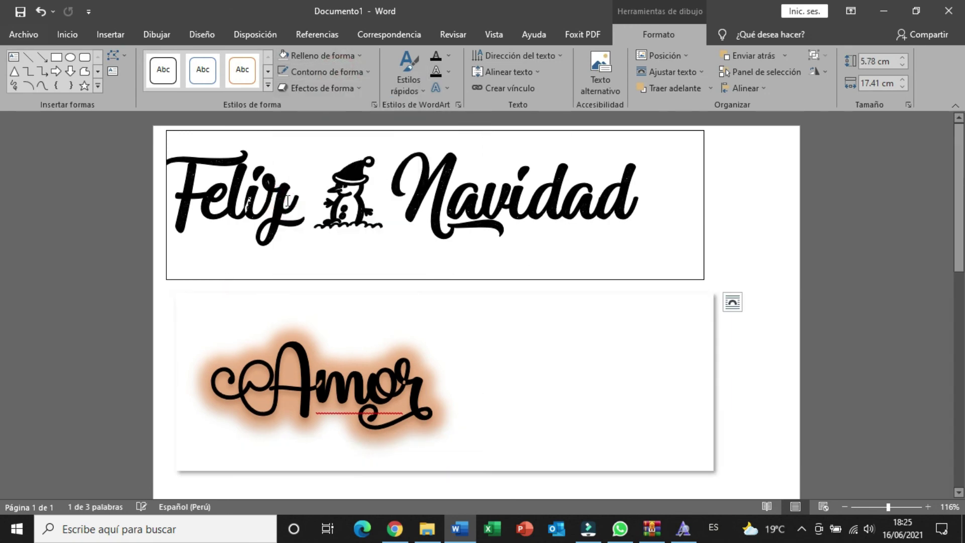
click(348, 50)
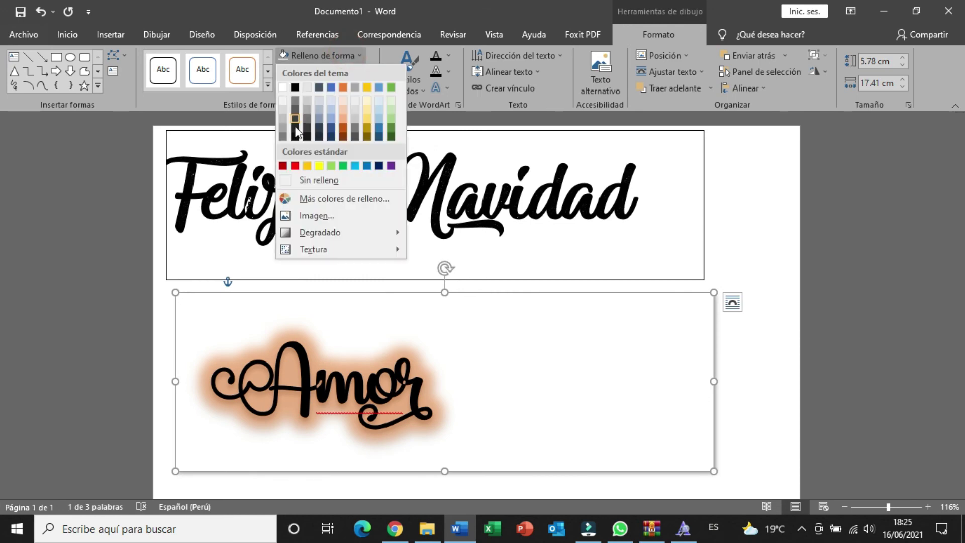